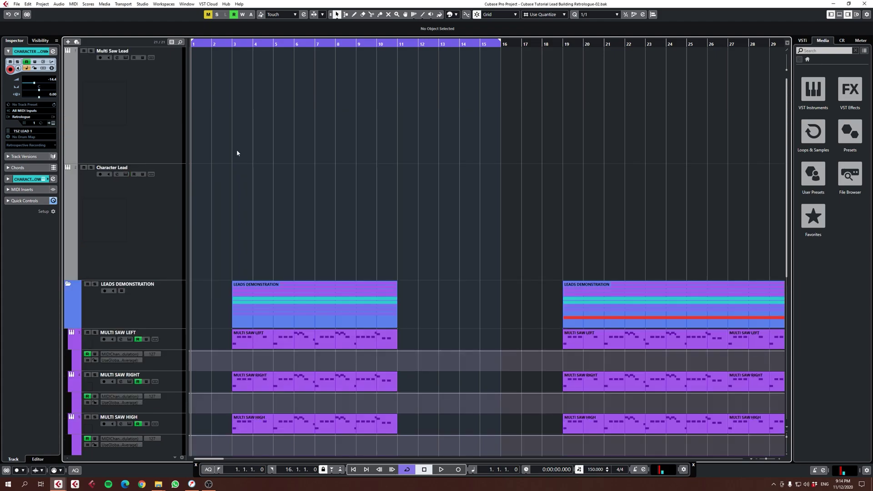
Step: Switch between the Multi Saw Lead and Character Lead tracks to compare them
{"action": "left_click", "coordinate": [160, 114]}
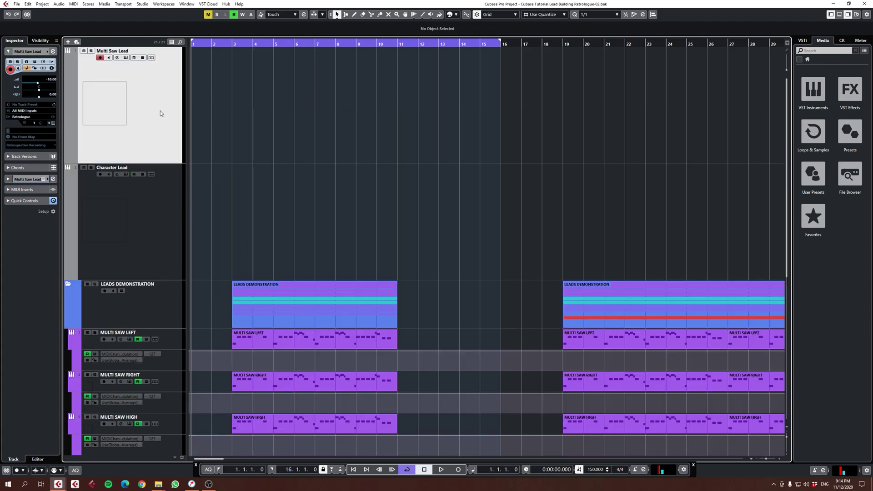
{"action": "left_click", "coordinate": [145, 225]}
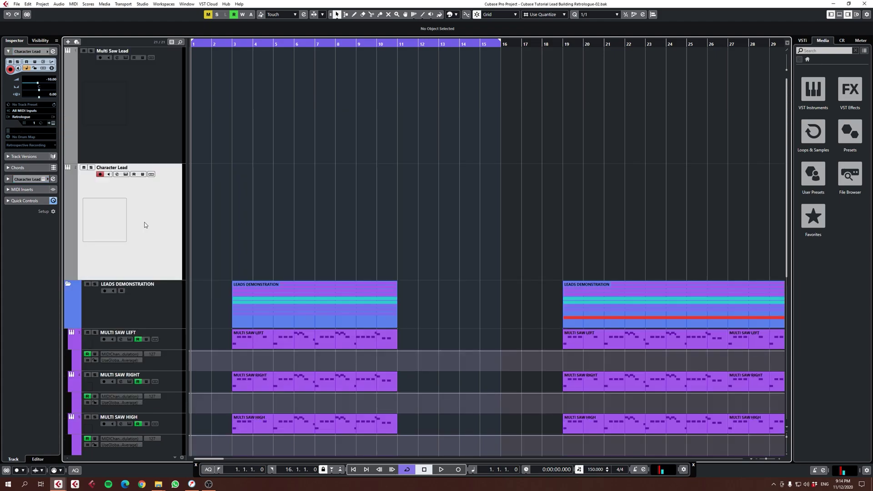
{"action": "left_click", "coordinate": [134, 136]}
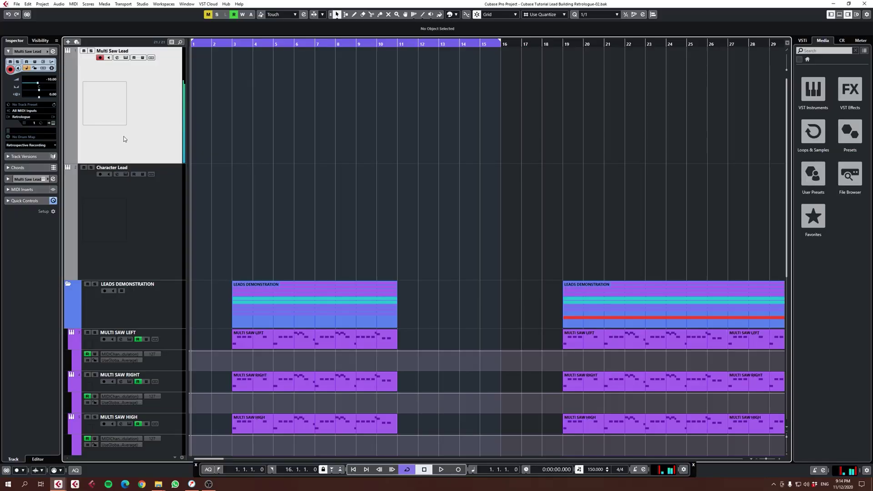
{"action": "left_click", "coordinate": [136, 214]}
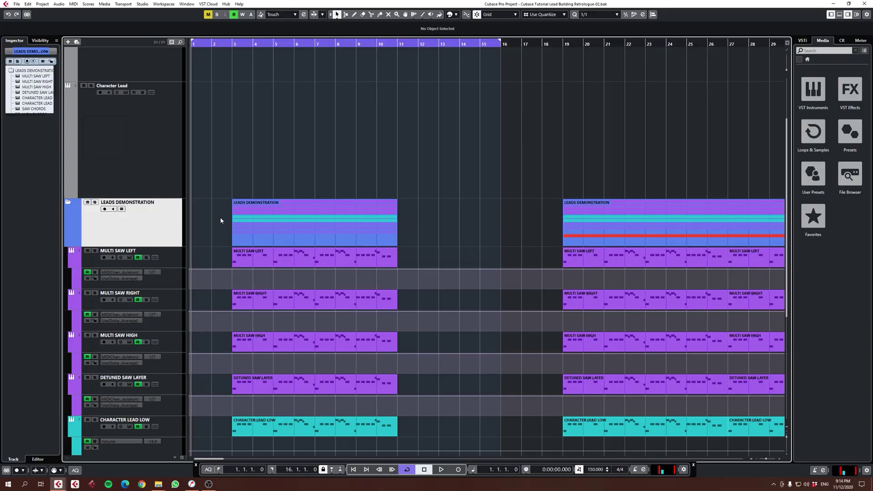
{"action": "scroll", "coordinate": [220, 217], "scroll_direction": "down", "scroll_amount": 4}
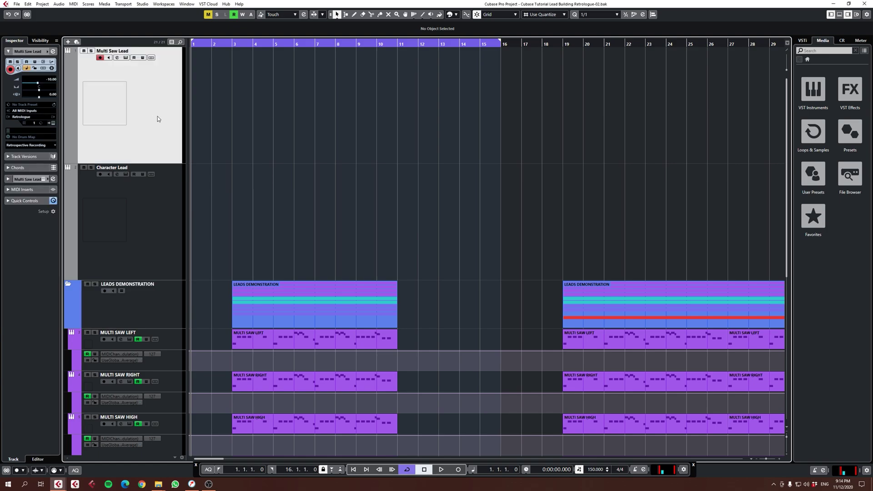
{"action": "left_click", "coordinate": [141, 227]}
{"action": "scroll", "coordinate": [241, 224], "scroll_direction": "down", "scroll_amount": 5}
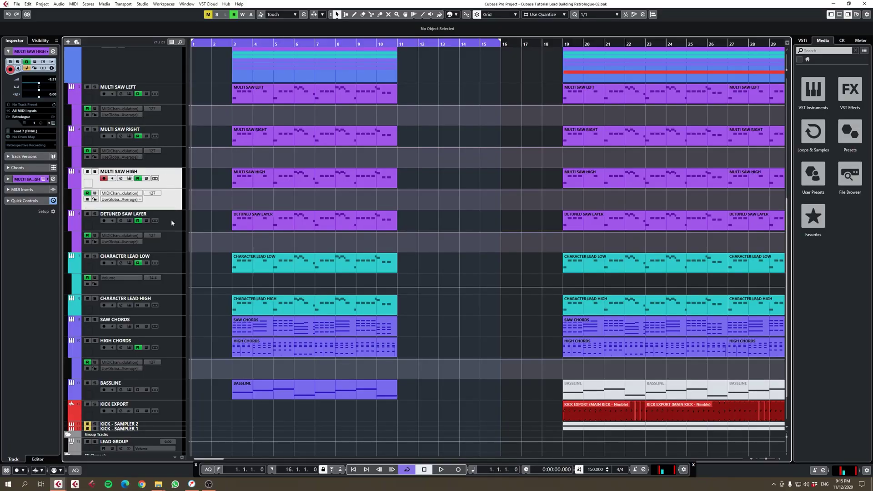
Step: Move Multi Saw High and Detuned Saw Layer above Multi Saw Left, then open Multi Saw High's settings
{"action": "left_click", "coordinate": [171, 223], "text": "shift"}
{"action": "left_click_drag", "start_coordinate": [165, 103], "coordinate": [170, 103]}
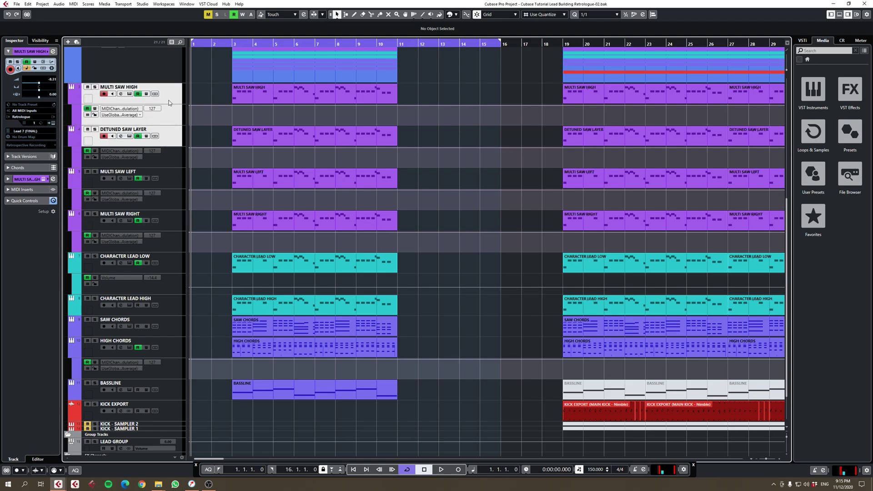
{"action": "left_click", "coordinate": [167, 94]}
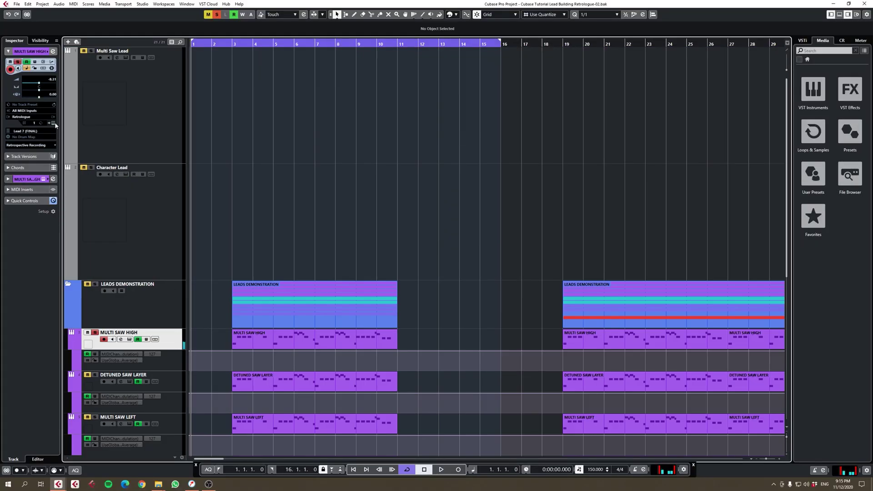
{"action": "left_click", "coordinate": [54, 123]}
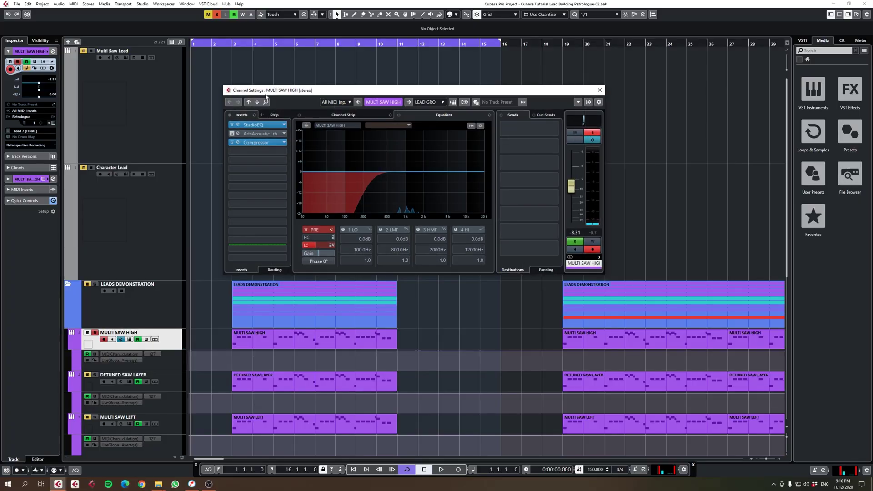
Step: Open Multi Saw High's StudioEQ, move it off the track list, and bypass the Compressor to compare
{"action": "left_click", "coordinate": [264, 126]}
{"action": "left_click_drag", "start_coordinate": [206, 257], "coordinate": [467, 188]}
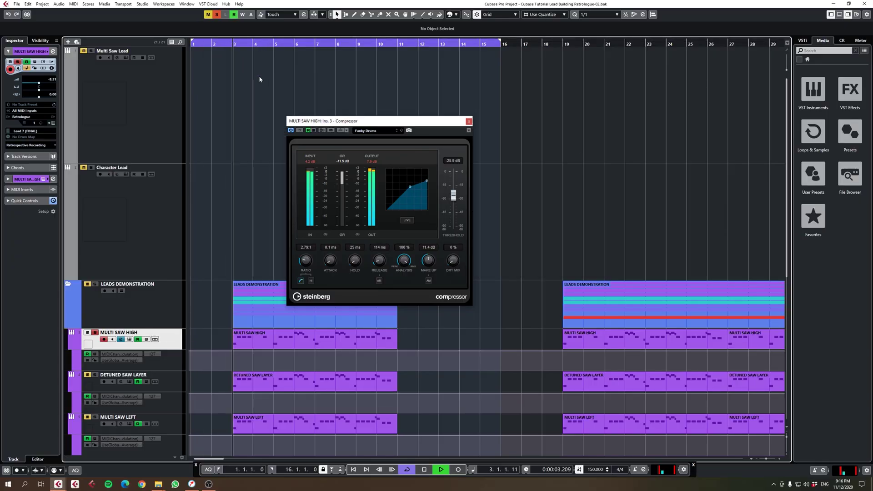
{"action": "left_click", "coordinate": [300, 131]}
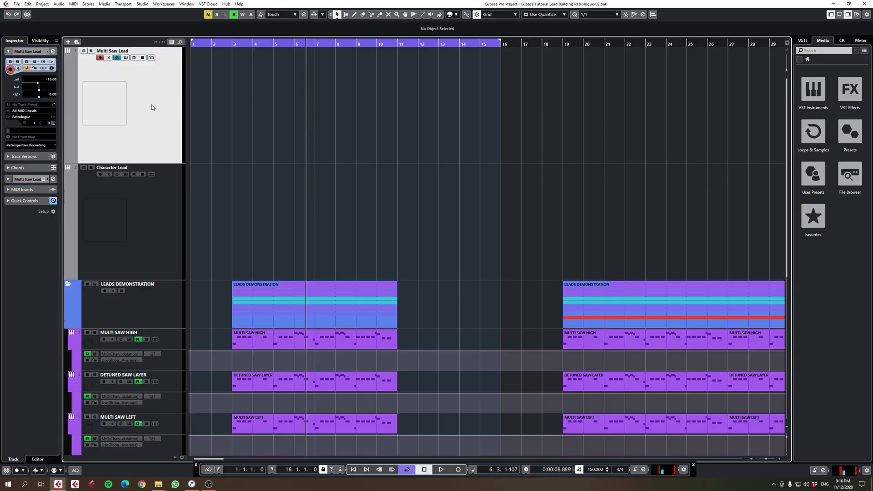
Step: Select and solo the Detuned Saw Layer track, stopping playback to hear it alone
{"action": "left_click", "coordinate": [113, 382]}
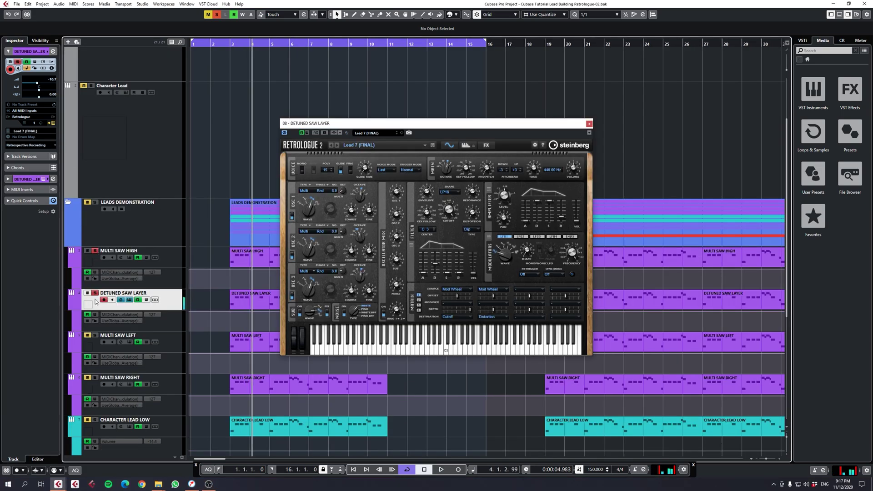
{"action": "key", "text": "space"}
{"action": "left_click", "coordinate": [95, 294]}
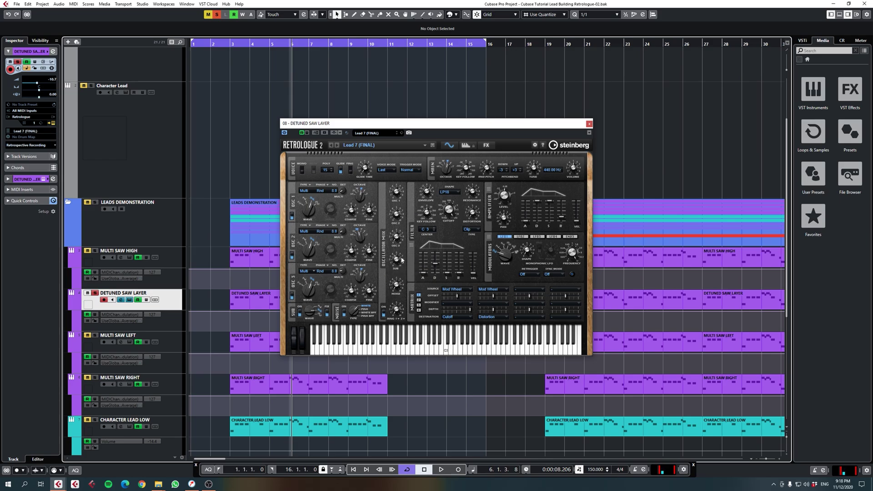
{"action": "scroll", "coordinate": [165, 211], "scroll_direction": "up", "scroll_amount": 3}
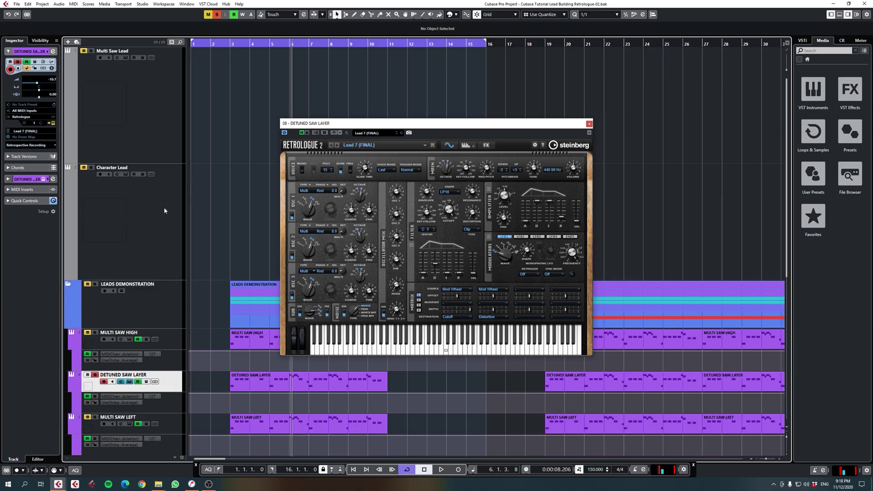
{"action": "left_click", "coordinate": [154, 141]}
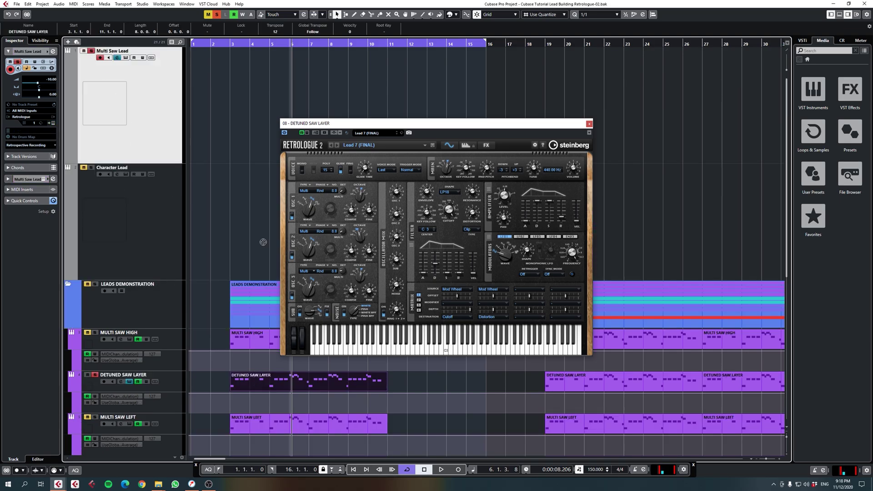
{"action": "left_click_drag", "start_coordinate": [266, 215], "coordinate": [251, 91]}
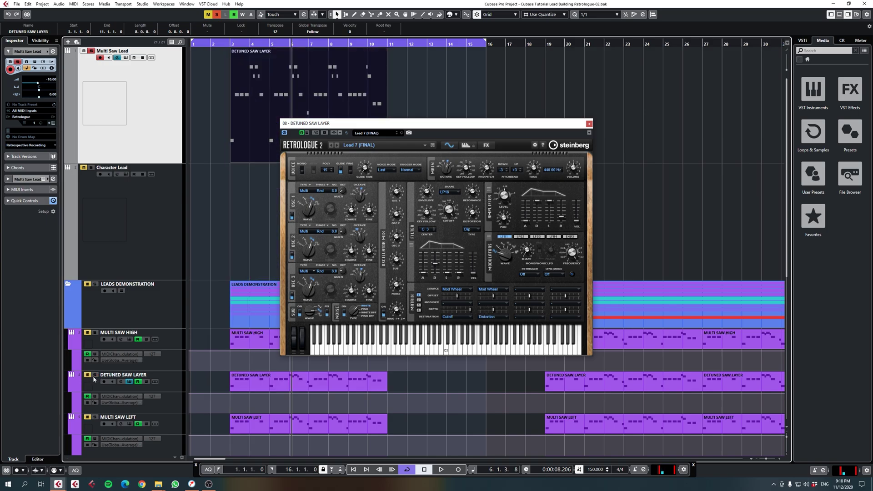
{"action": "left_click", "coordinate": [225, 64]}
{"action": "key", "text": "space"}
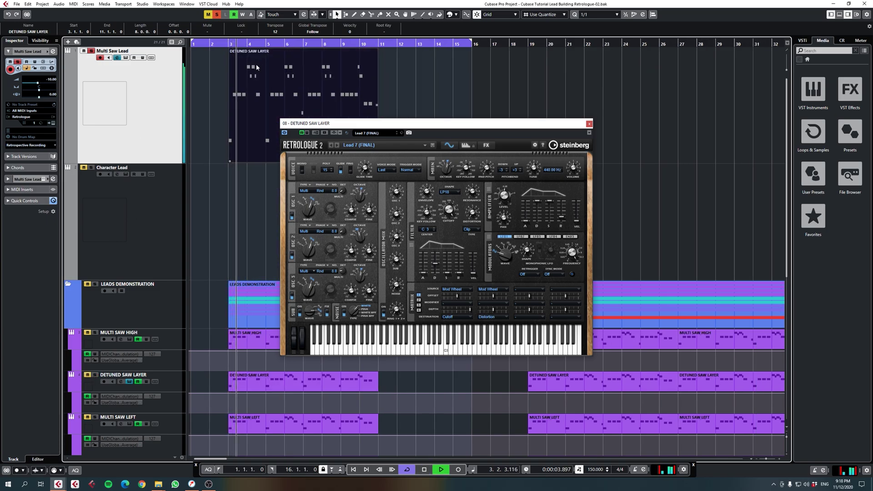
{"action": "key", "text": "space"}
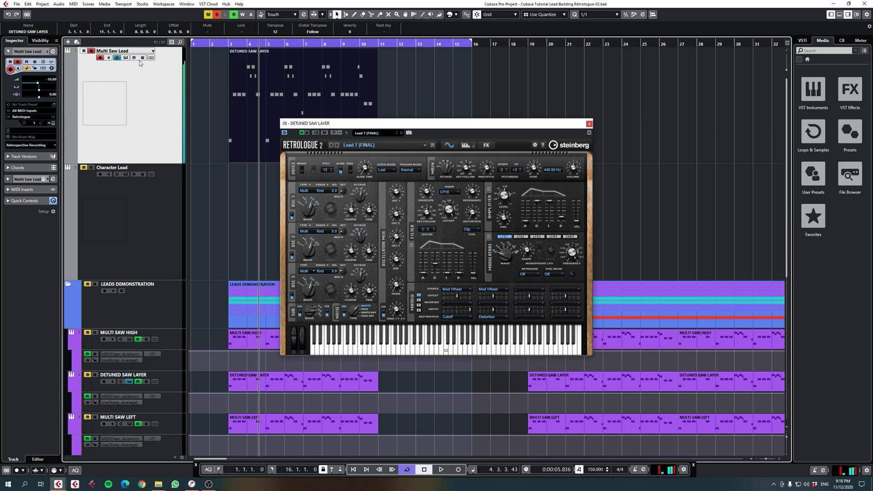
{"action": "key", "text": "Delete"}
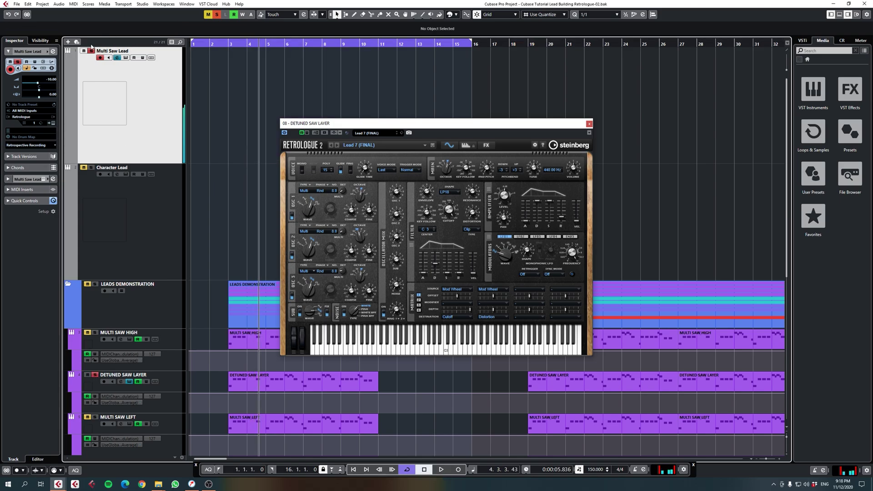
{"action": "key", "text": "space"}
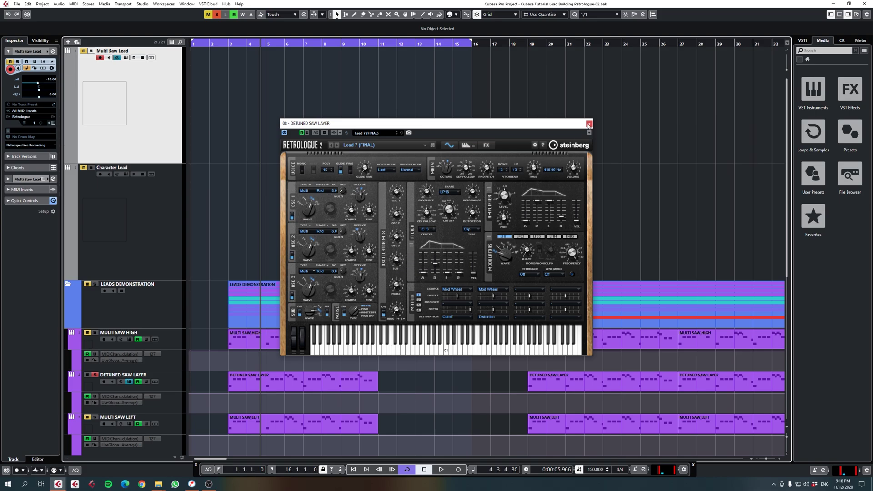
Step: Close the Detuned Saw Layer synth and solo the Multi Saw Left and Multi Saw Right tracks
{"action": "left_click", "coordinate": [589, 125]}
{"action": "scroll", "coordinate": [126, 323], "scroll_direction": "down", "scroll_amount": 3}
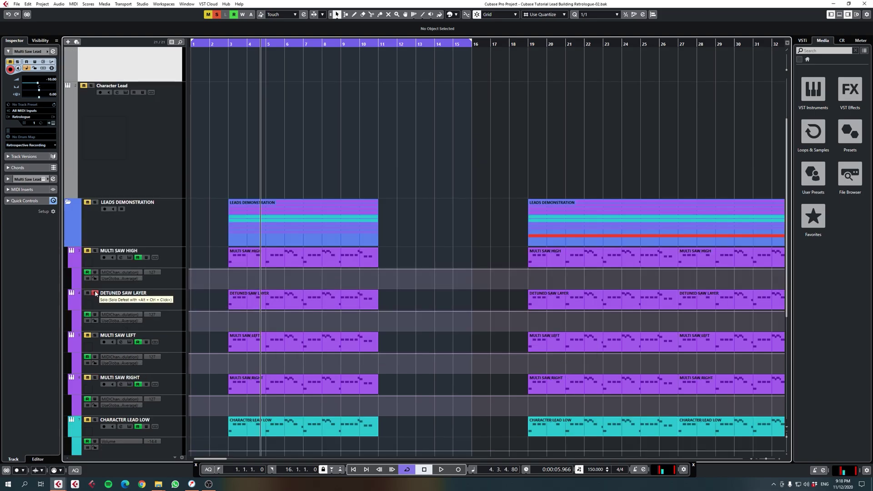
{"action": "left_click", "coordinate": [95, 335]}
{"action": "left_click", "coordinate": [95, 378]}
{"action": "scroll", "coordinate": [184, 181], "scroll_direction": "down", "scroll_amount": 6}
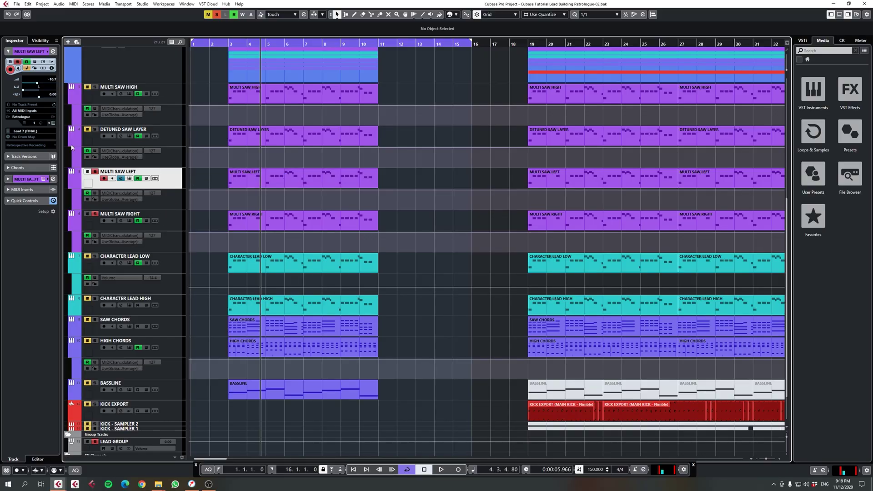
Step: Play with Cycle turned off from bar 3 and show Multi Saw Left's Retrologue synth
{"action": "left_click", "coordinate": [161, 217]}
{"action": "left_click", "coordinate": [173, 176]}
{"action": "key", "text": "space"}
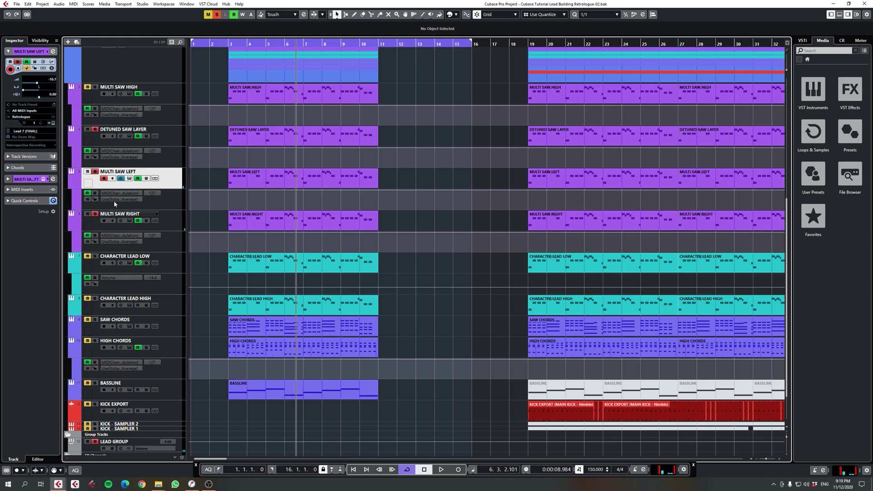
{"action": "left_click", "coordinate": [226, 44]}
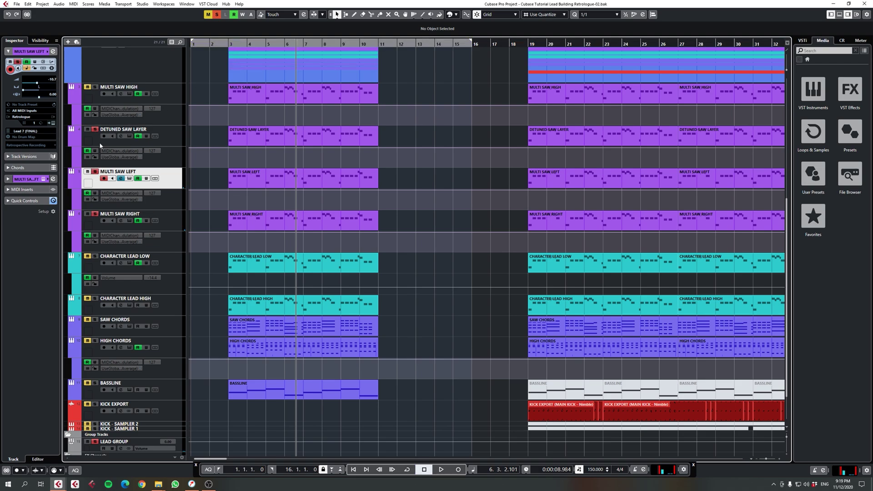
{"action": "left_click", "coordinate": [226, 44]}
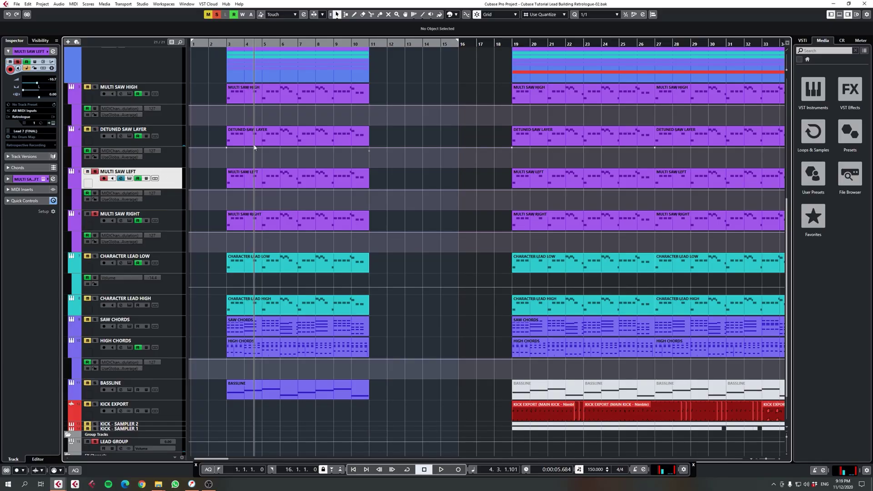
{"action": "left_click", "coordinate": [53, 123]}
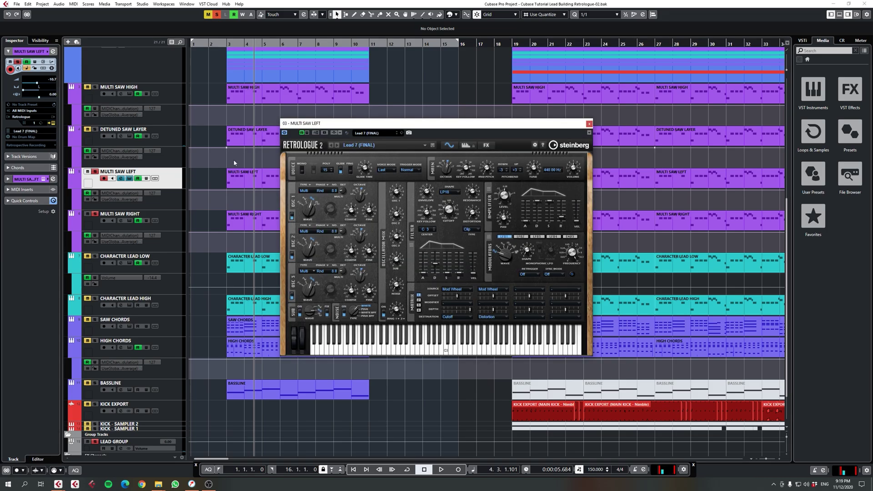
Step: Turn off the SUB oscillator in Multi Saw Right's Retrologue synth
{"action": "scroll", "coordinate": [218, 183], "scroll_direction": "up", "scroll_amount": 5}
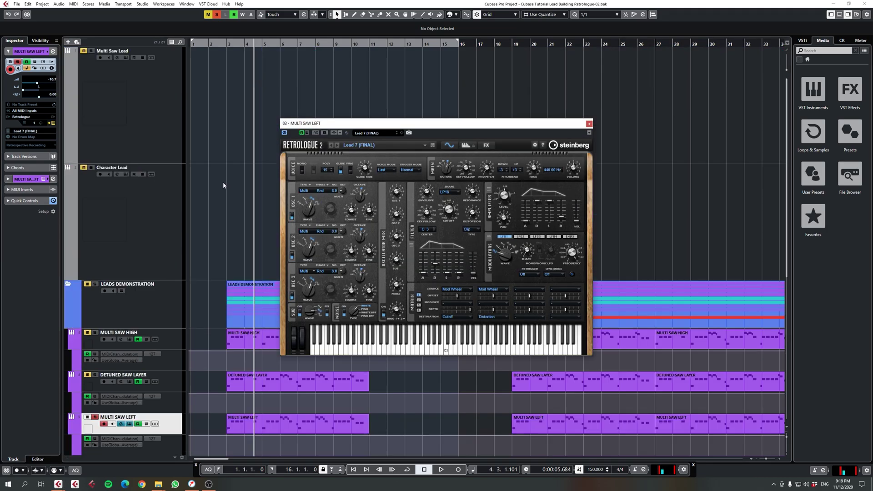
{"action": "scroll", "coordinate": [214, 199], "scroll_direction": "down", "scroll_amount": 5}
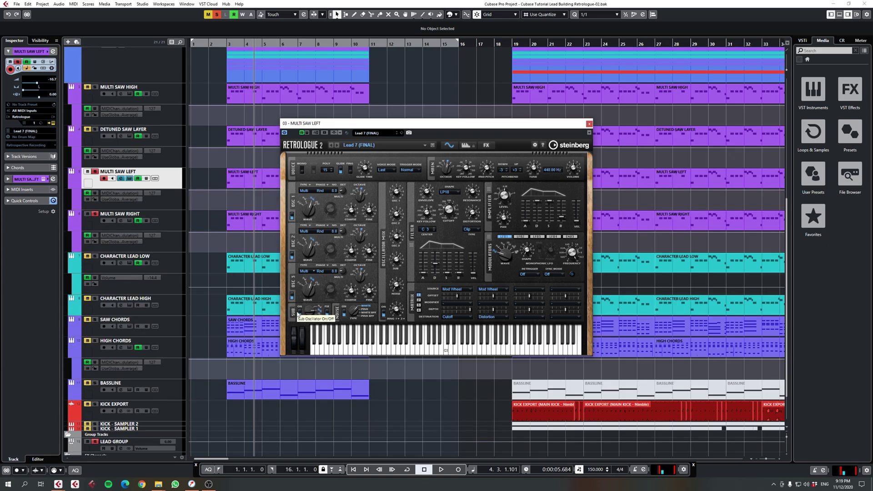
{"action": "left_click", "coordinate": [176, 217]}
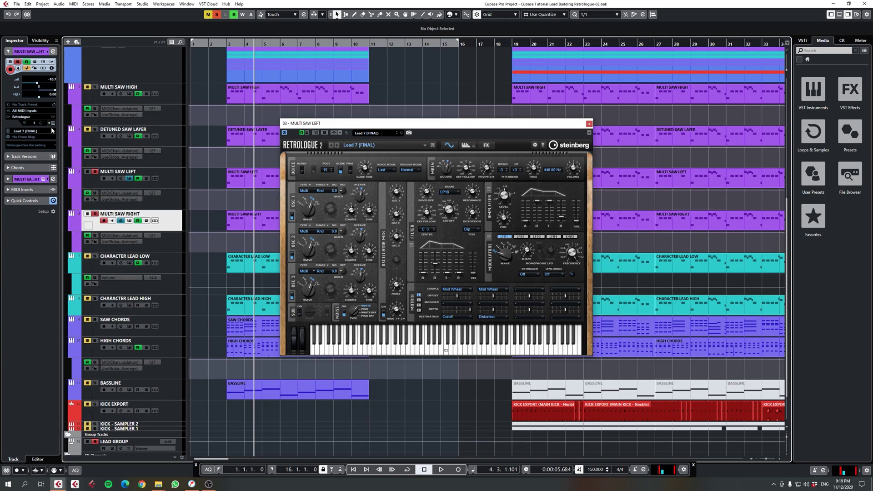
{"action": "left_click", "coordinate": [129, 221]}
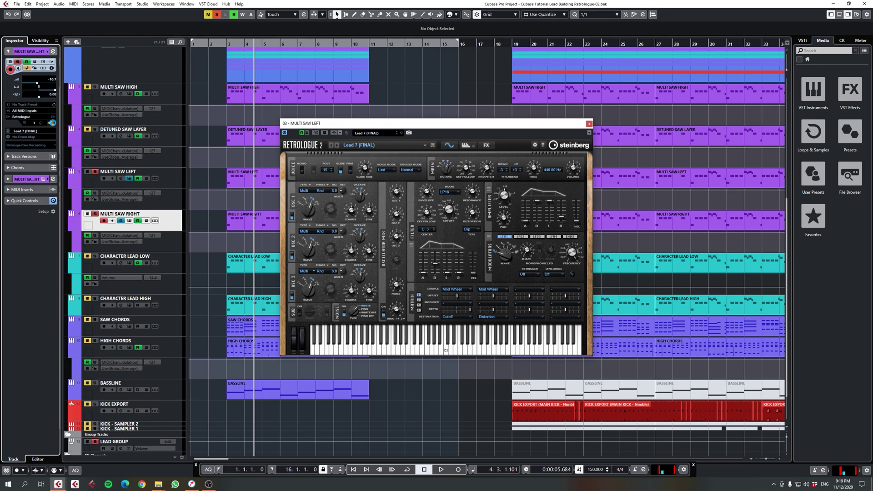
{"action": "left_click", "coordinate": [300, 313]}
Step: Zoom out the timeline, play the saw layers, and switch the synth view to Multi Saw Left
{"action": "left_click_drag", "start_coordinate": [229, 44], "coordinate": [240, 71]}
{"action": "key", "text": "space"}
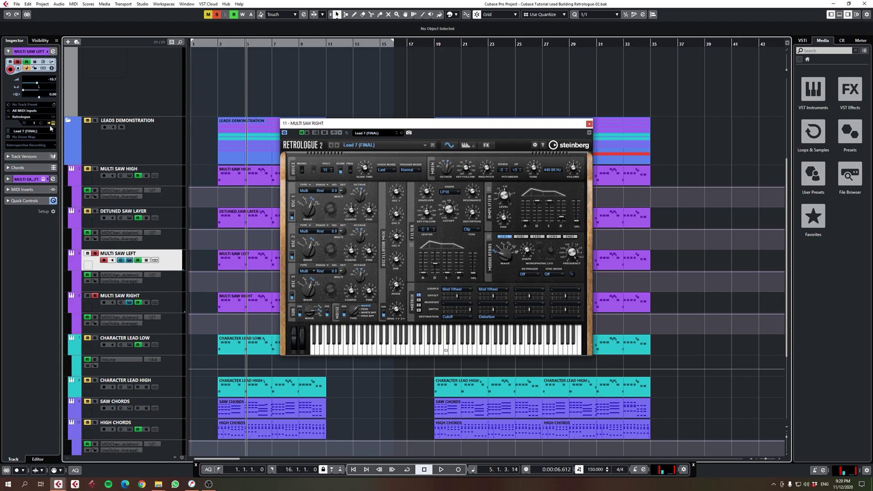
{"action": "left_click", "coordinate": [51, 124]}
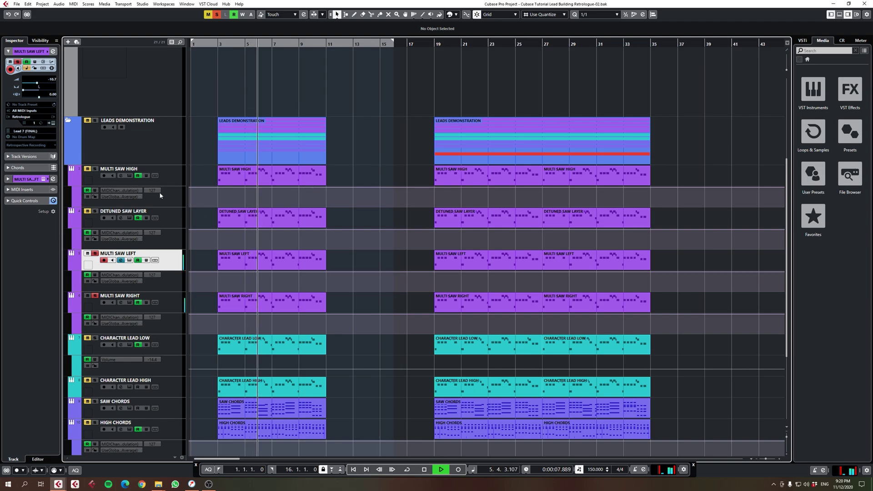
Step: Stop playback, unsolo Multi Saw Left, and select the Character Lead Low track
{"action": "key", "text": "space"}
{"action": "left_click", "coordinate": [94, 253]}
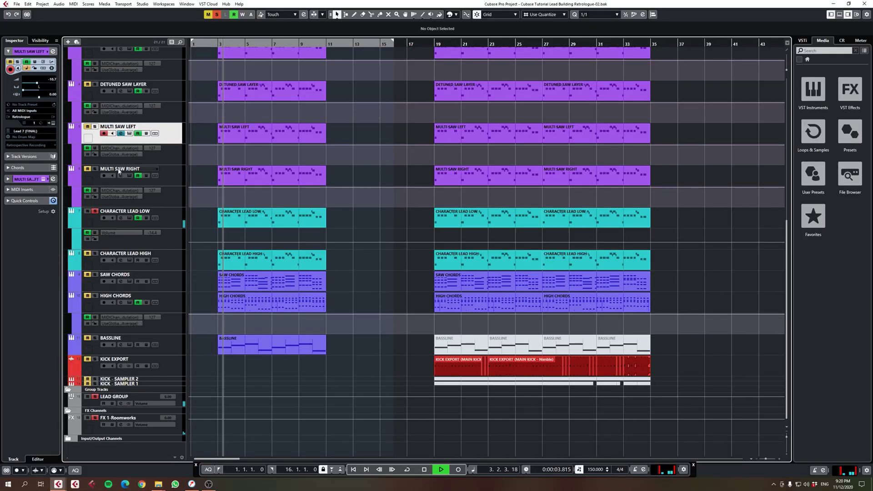
{"action": "left_click", "coordinate": [171, 218]}
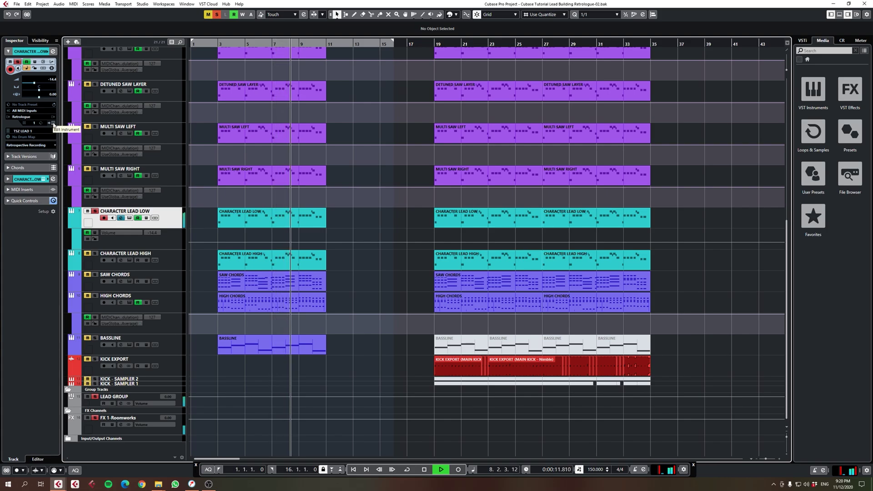
Step: Select the Character Lead Low part and restart playback from bar 3
{"action": "key", "text": "space"}
{"action": "scroll", "coordinate": [155, 161], "scroll_direction": "up", "scroll_amount": 5}
{"action": "scroll", "coordinate": [216, 191], "scroll_direction": "down", "scroll_amount": 5}
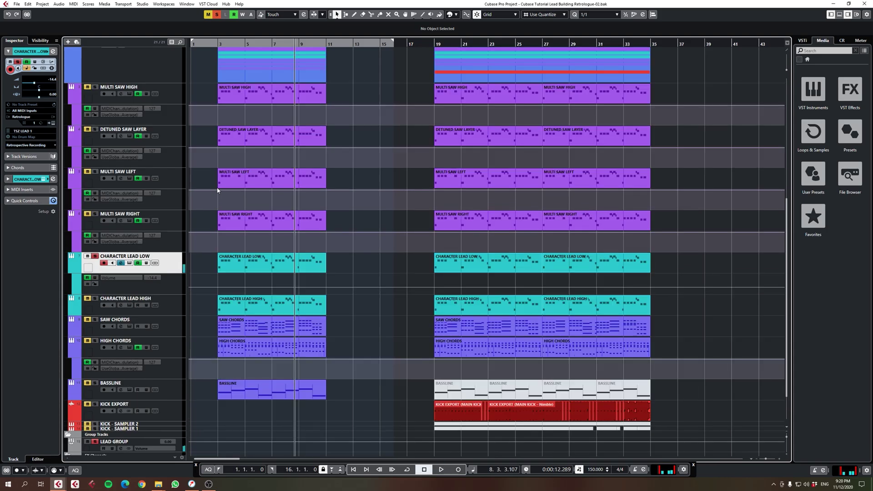
{"action": "left_click", "coordinate": [247, 261]}
{"action": "scroll", "coordinate": [246, 261], "scroll_direction": "up", "scroll_amount": 1}
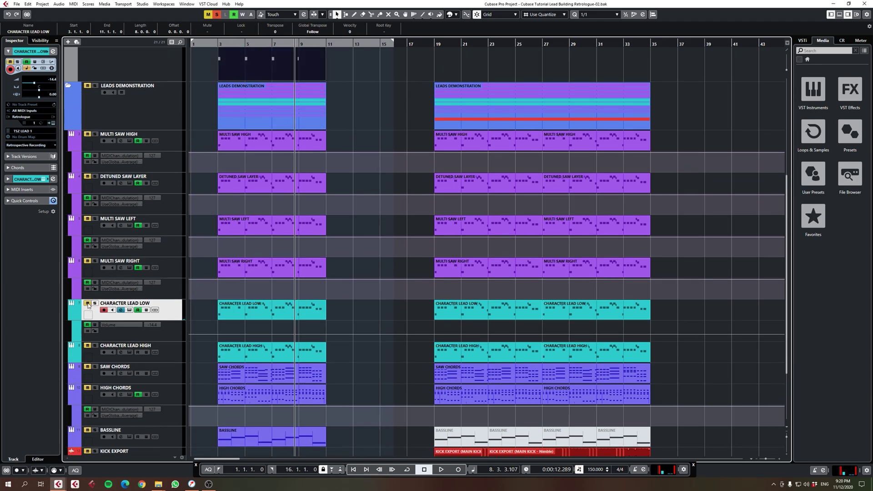
{"action": "scroll", "coordinate": [146, 229], "scroll_direction": "up", "scroll_amount": 4}
{"action": "left_click", "coordinate": [219, 43]}
{"action": "key", "text": "space"}
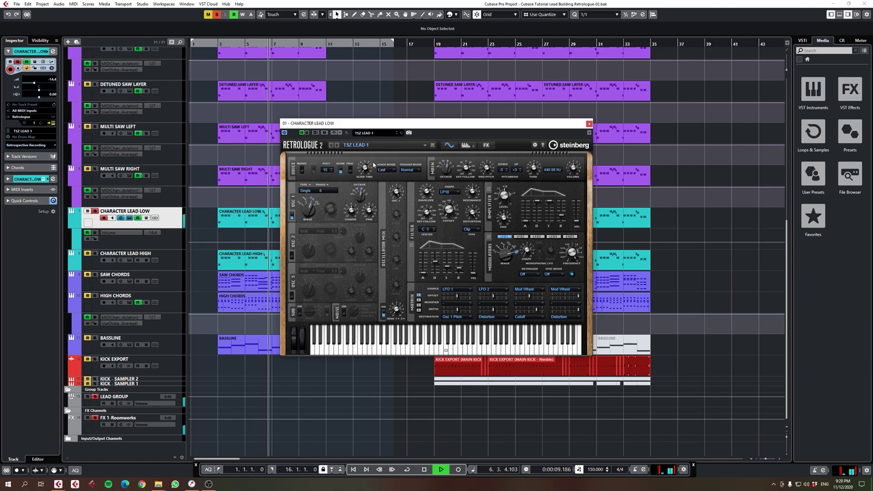
Step: Stop playback and close the Character Lead Low Retrologue window
{"action": "key", "text": "space"}
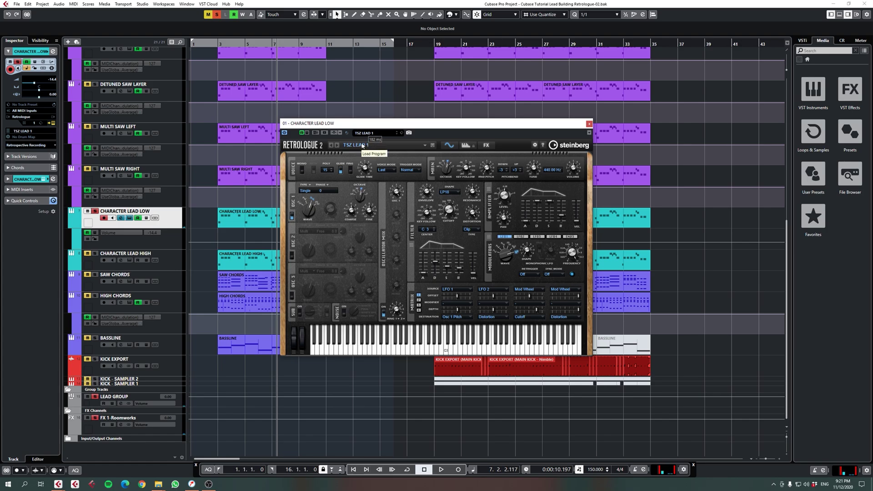
{"action": "left_click", "coordinate": [588, 124]}
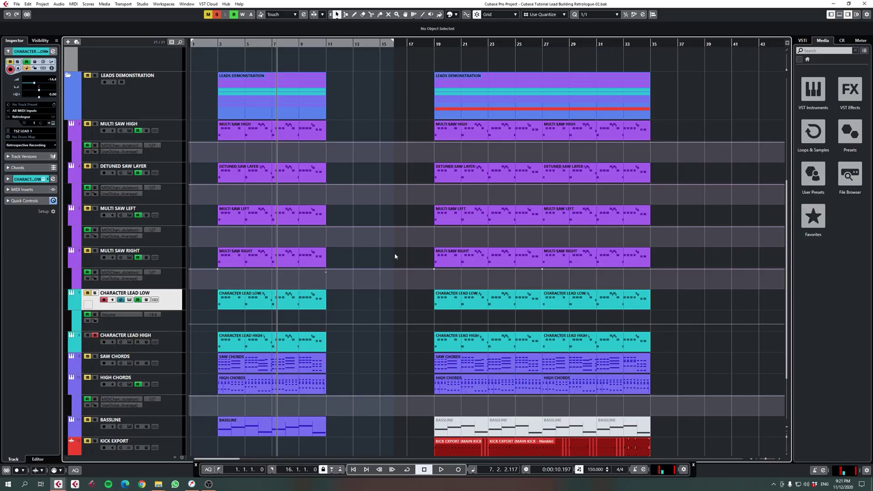
Step: Show Character Lead High's TSZ LEAD 1 synth, play from bar 3, and bypass all its inserts
{"action": "left_click", "coordinate": [180, 341]}
{"action": "left_click", "coordinate": [52, 123]}
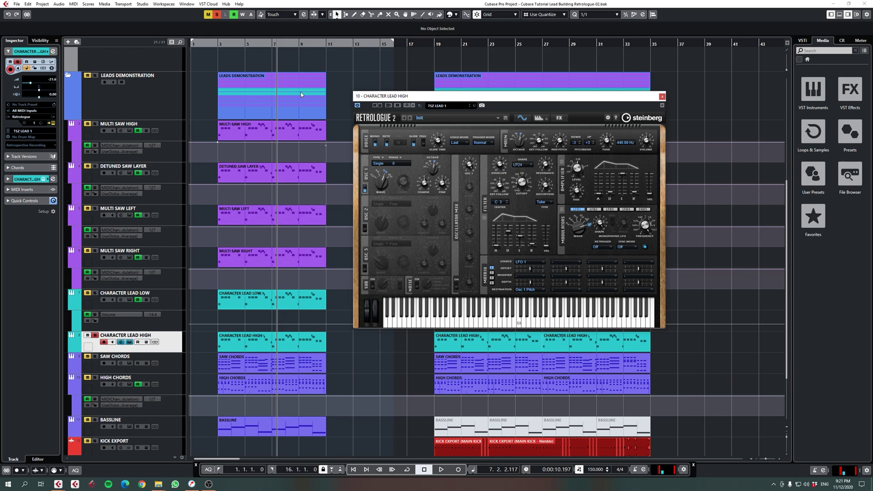
{"action": "double_click", "coordinate": [221, 42]}
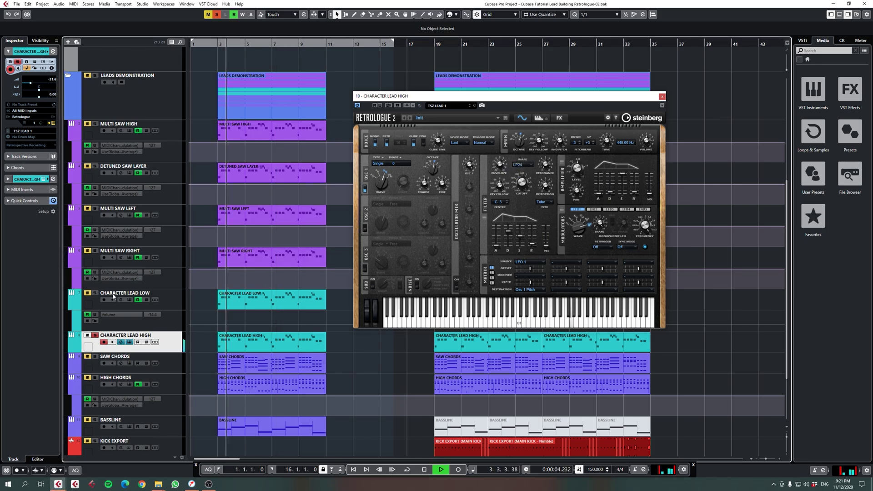
{"action": "left_click", "coordinate": [120, 342]}
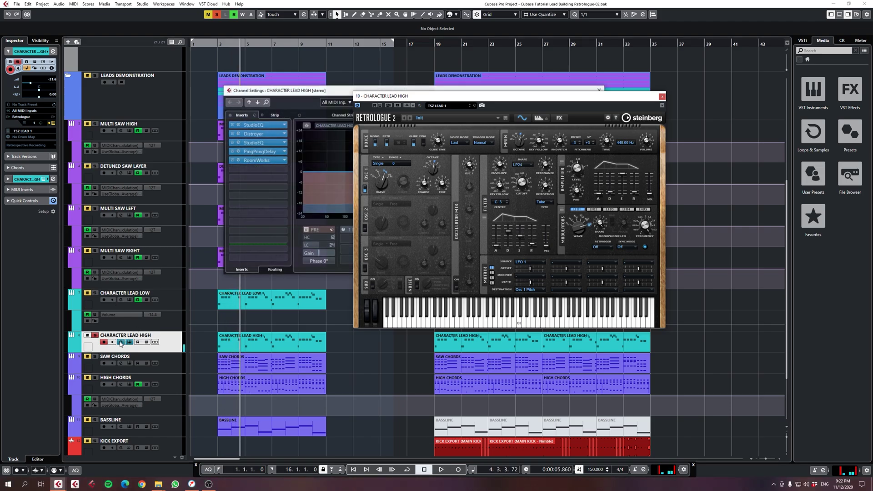
{"action": "left_click", "coordinate": [230, 116]}
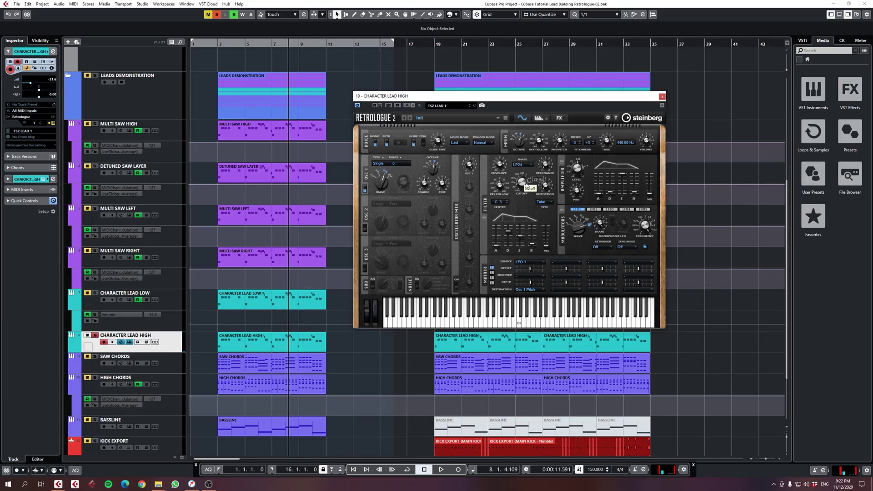
{"action": "left_click", "coordinate": [121, 342]}
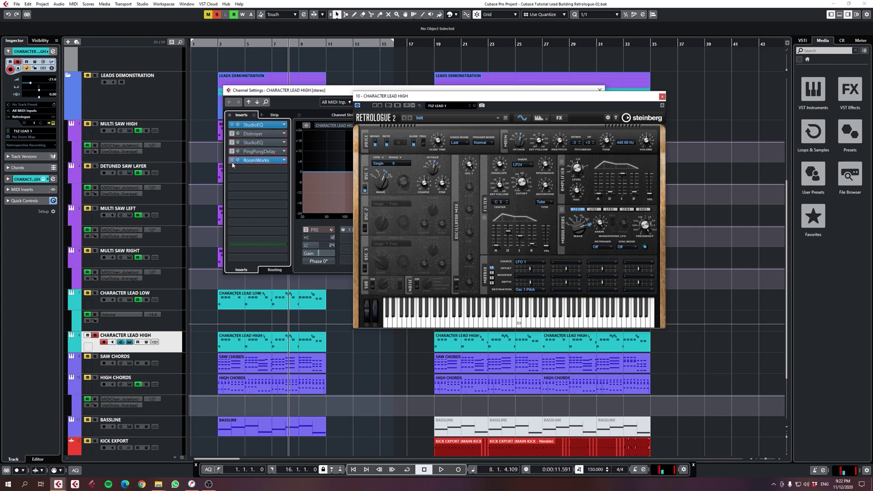
{"action": "left_click", "coordinate": [279, 142]}
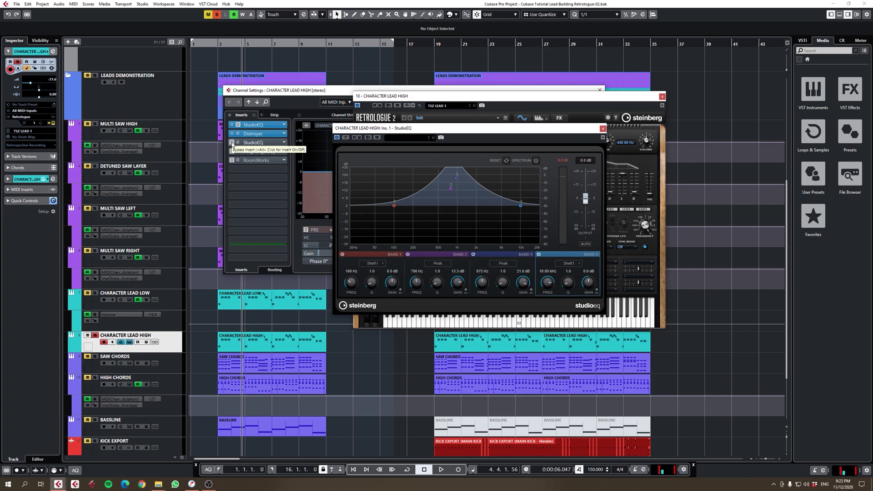
Step: Activate Character Lead High's third-slot StudioEQ, open its 12.9 dB high-shelf editor, and play
{"action": "left_click", "coordinate": [232, 144]}
{"action": "left_click", "coordinate": [249, 144]}
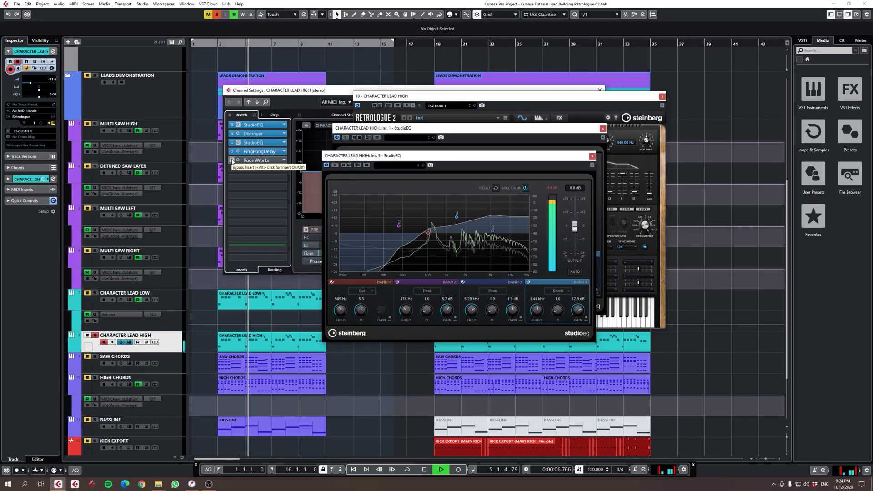
{"action": "key", "text": "space"}
Step: Stop playback, open Character Lead High's PingPongDelay editor, and bring the synth window forward
{"action": "left_click", "coordinate": [257, 151]}
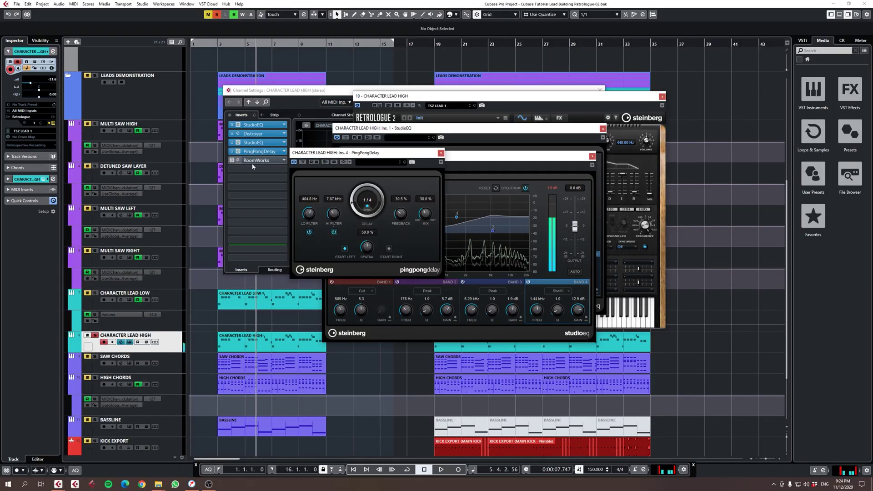
{"action": "left_click", "coordinate": [581, 138]}
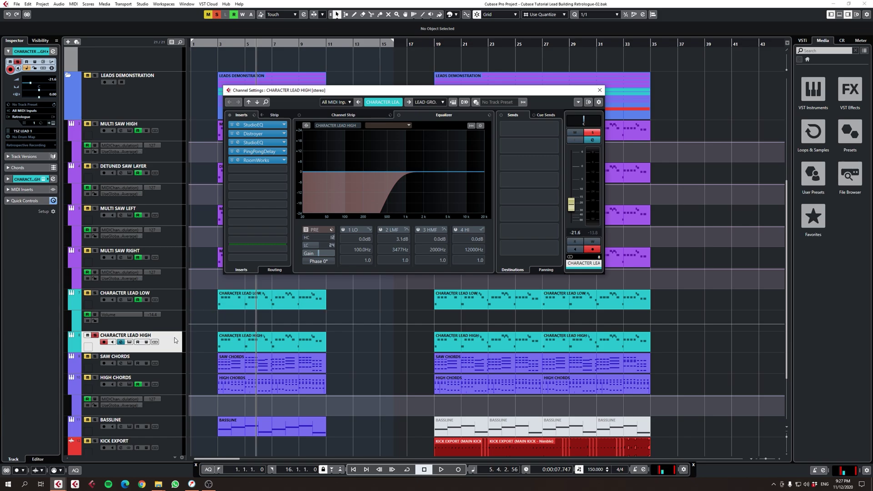
Step: Scroll the track list to show the lead, chord, bass and kick tracks
{"action": "scroll", "coordinate": [177, 196], "scroll_direction": "up", "scroll_amount": 5}
{"action": "scroll", "coordinate": [177, 239], "scroll_direction": "down", "scroll_amount": 7}
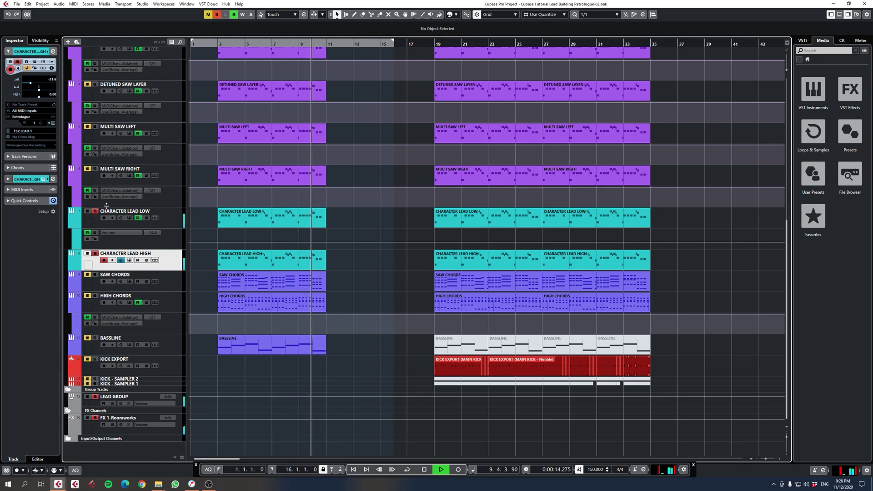
Step: Stop playback and select the SAW CHORDS track so it shows in the Inspector
{"action": "key", "text": "space"}
{"action": "left_click", "coordinate": [121, 260]}
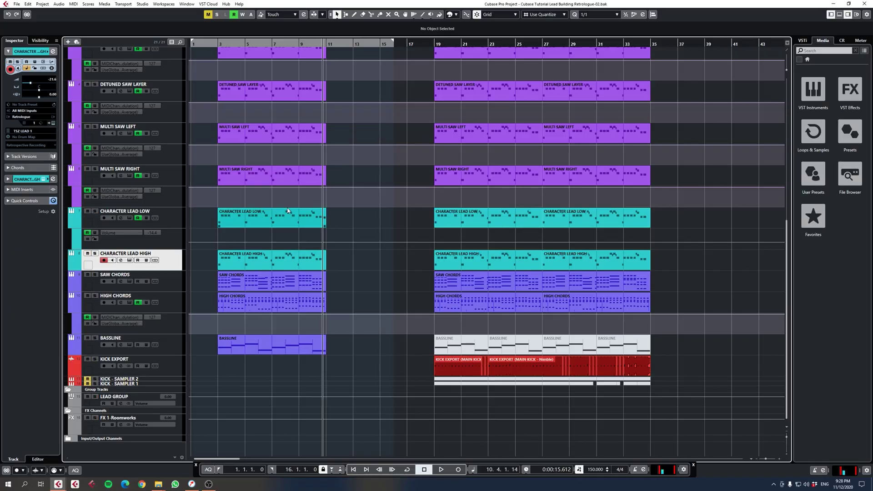
{"action": "left_click", "coordinate": [170, 277]}
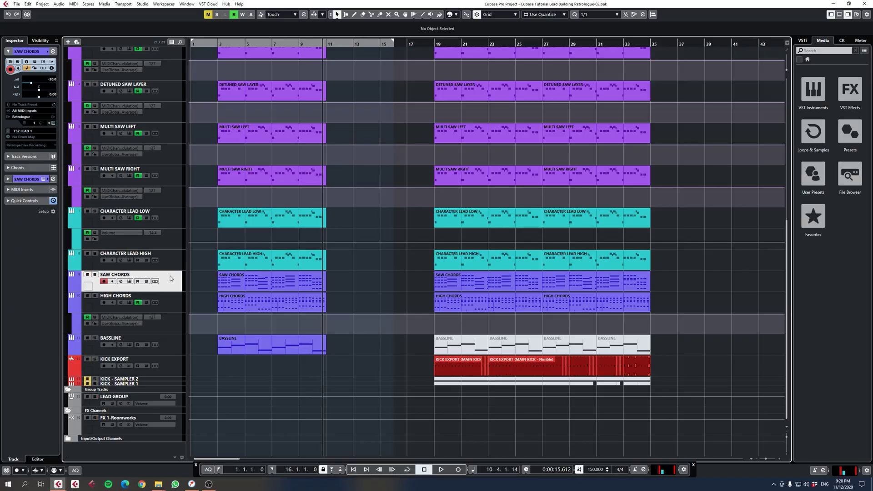
Step: Play the arrangement from bar 3, stop it, and select the SAW CHORDS track
{"action": "scroll", "coordinate": [256, 237], "scroll_direction": "up", "scroll_amount": 3}
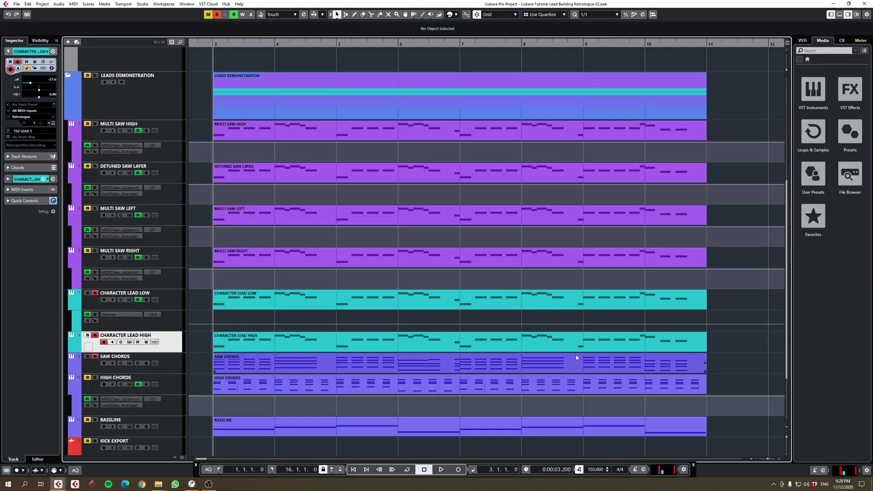
{"action": "key", "text": "space"}
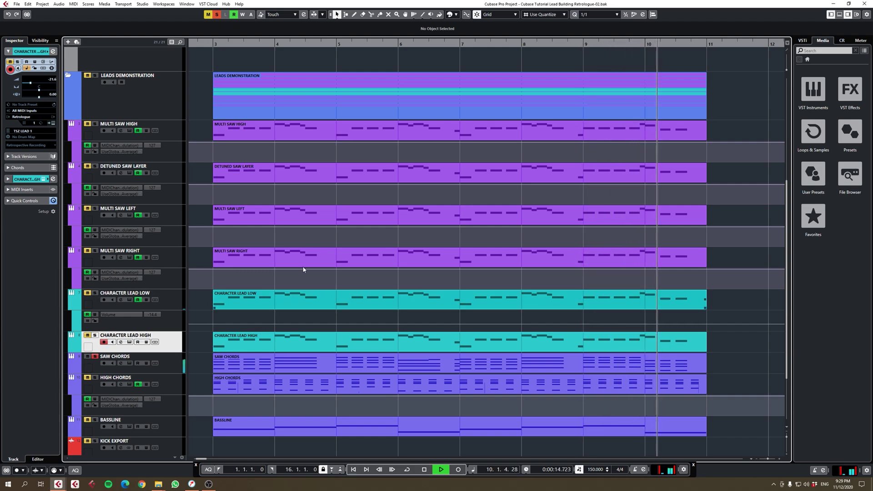
{"action": "key", "text": "space"}
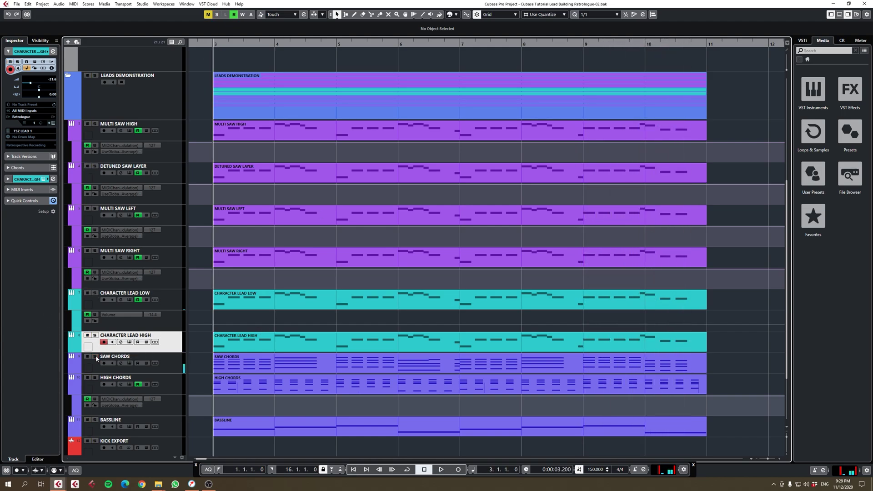
{"action": "left_click", "coordinate": [170, 362]}
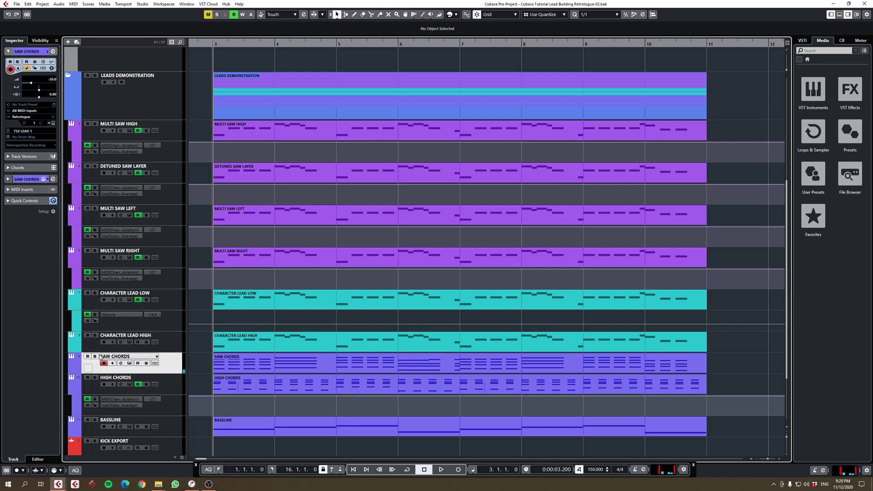
Step: Open the SAW CHORDS Retrologue editor and move its window up and right
{"action": "left_click", "coordinate": [53, 123]}
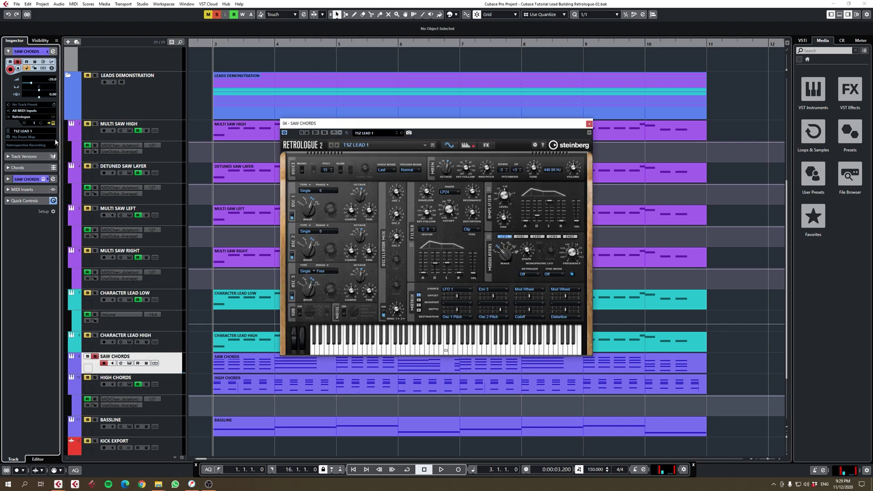
{"action": "left_click_drag", "start_coordinate": [359, 126], "coordinate": [407, 110]}
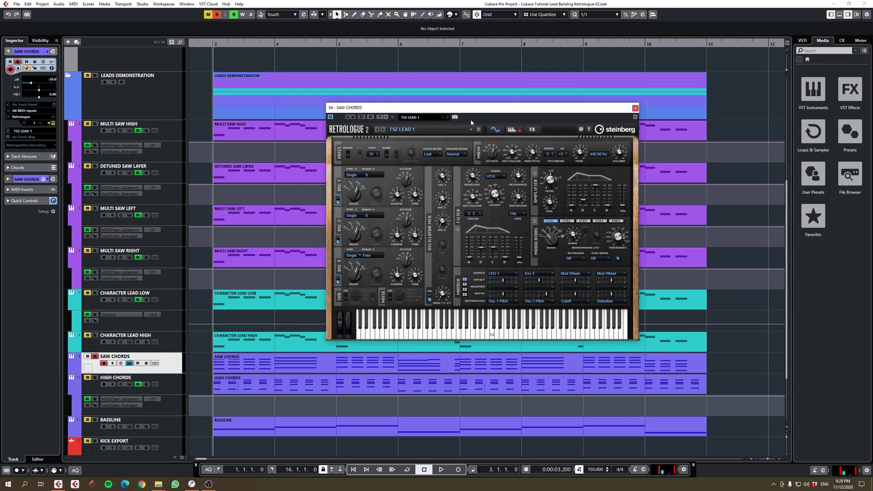
{"action": "scroll", "coordinate": [279, 157], "scroll_direction": "up", "scroll_amount": 5}
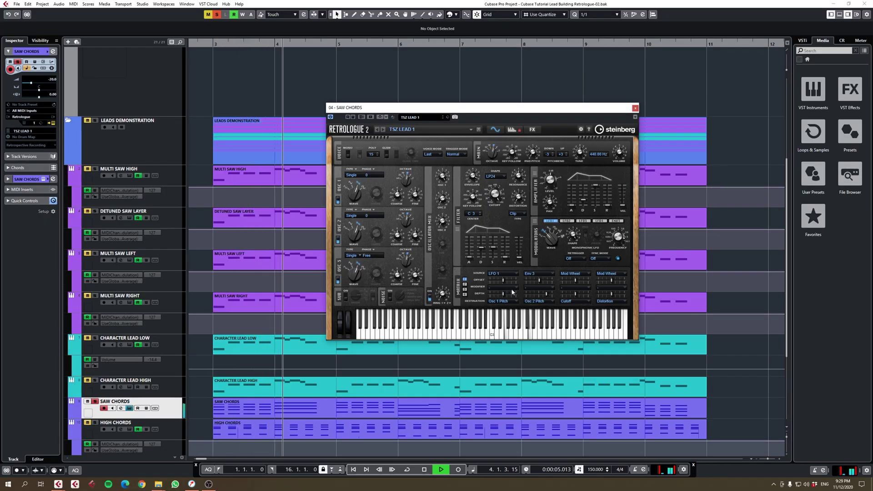
Step: Stop playback, zoom the timeline out with G, and replay the TSZ LEAD 1 chords
{"action": "key", "text": "space"}
{"action": "key", "text": "g"}
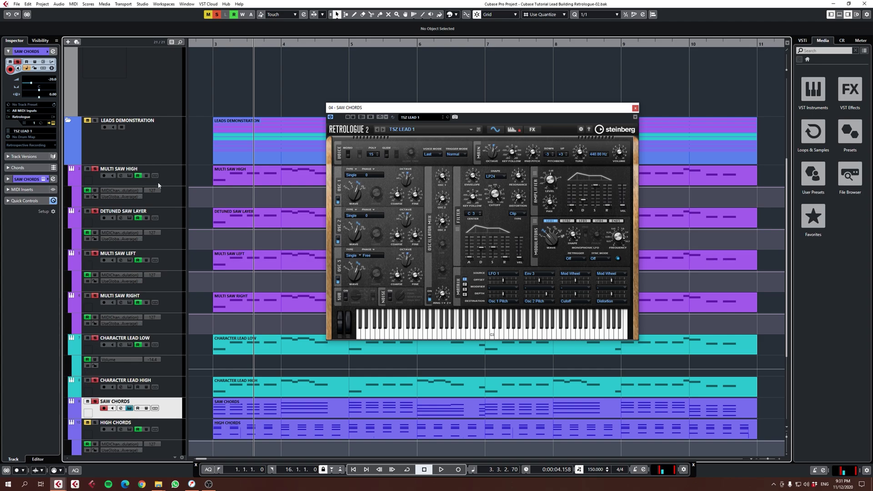
{"action": "key", "text": "g"}
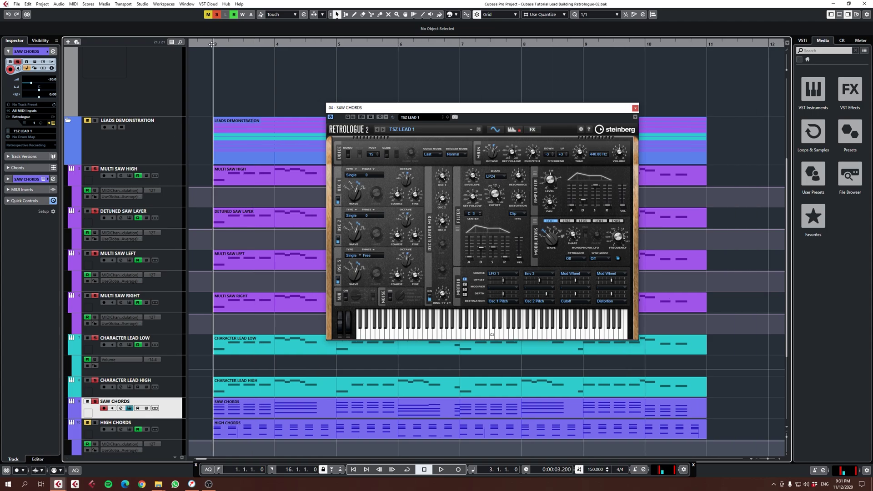
{"action": "key", "text": "space"}
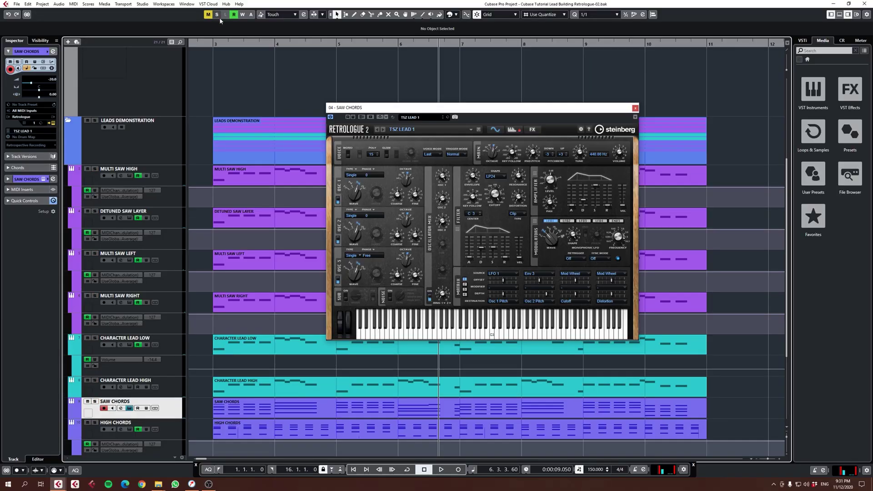
{"action": "scroll", "coordinate": [138, 257], "scroll_direction": "down", "scroll_amount": 3}
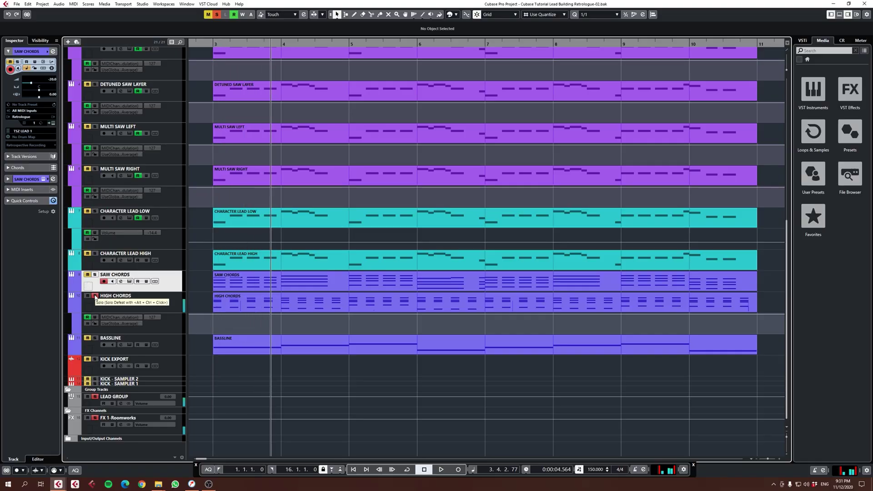
{"action": "scroll", "coordinate": [266, 315], "scroll_direction": "up", "scroll_amount": 6}
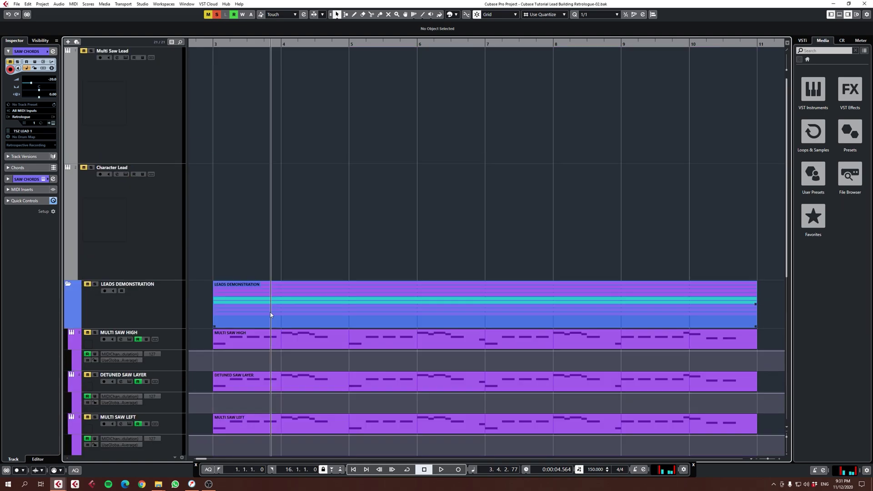
{"action": "left_click", "coordinate": [140, 113]}
{"action": "scroll", "coordinate": [276, 208], "scroll_direction": "down", "scroll_amount": 6}
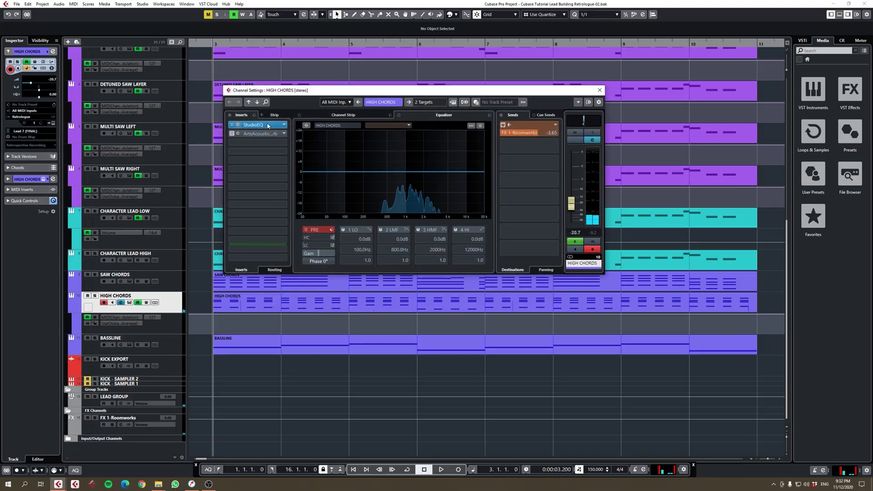
{"action": "left_click", "coordinate": [268, 126]}
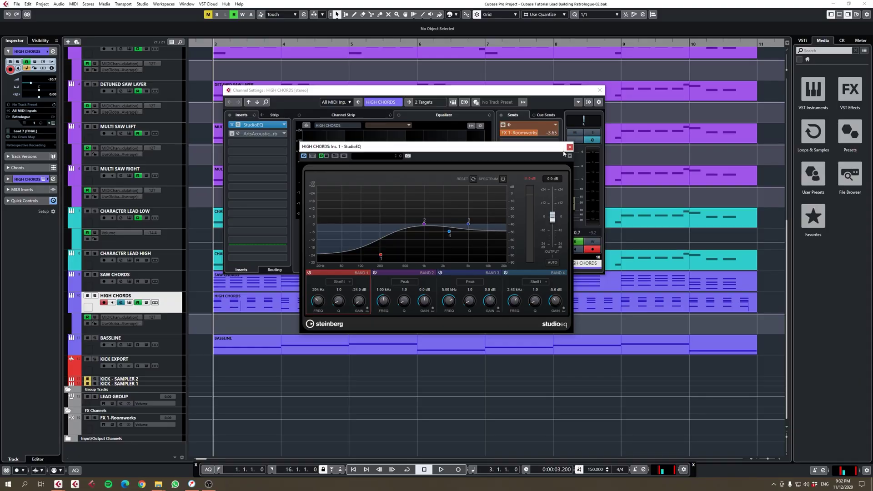
{"action": "left_click", "coordinate": [569, 147]}
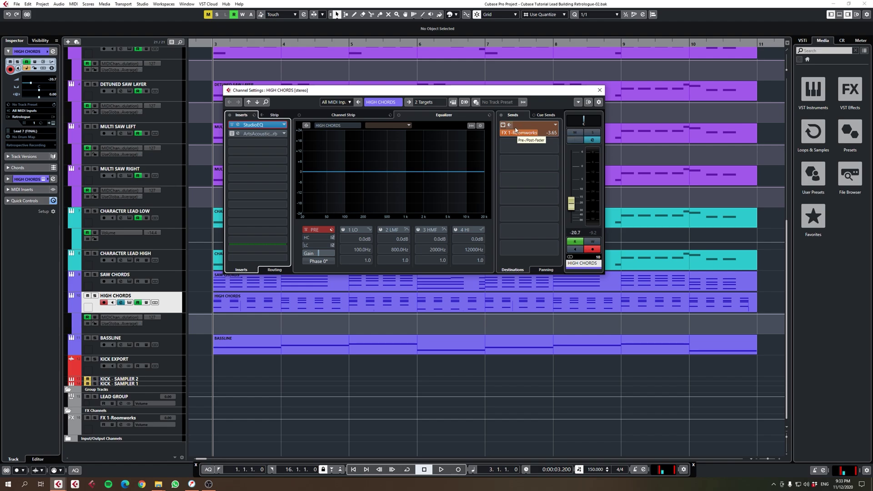
{"action": "left_click", "coordinate": [599, 91]}
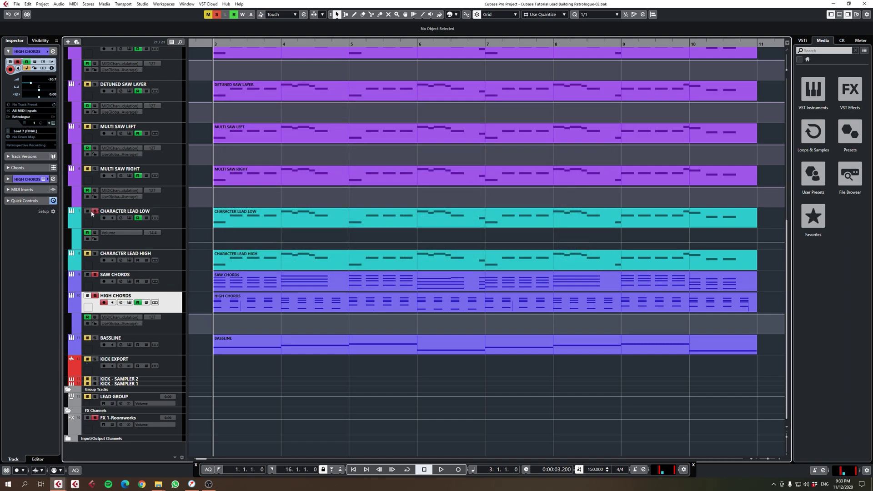
{"action": "scroll", "coordinate": [214, 121], "scroll_direction": "up", "scroll_amount": 5}
{"action": "scroll", "coordinate": [228, 150], "scroll_direction": "down", "scroll_amount": 5}
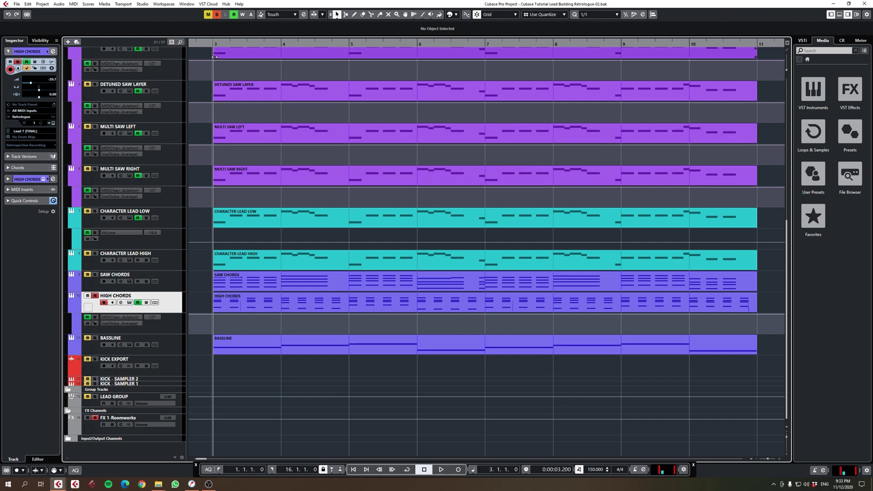
{"action": "key", "text": "space"}
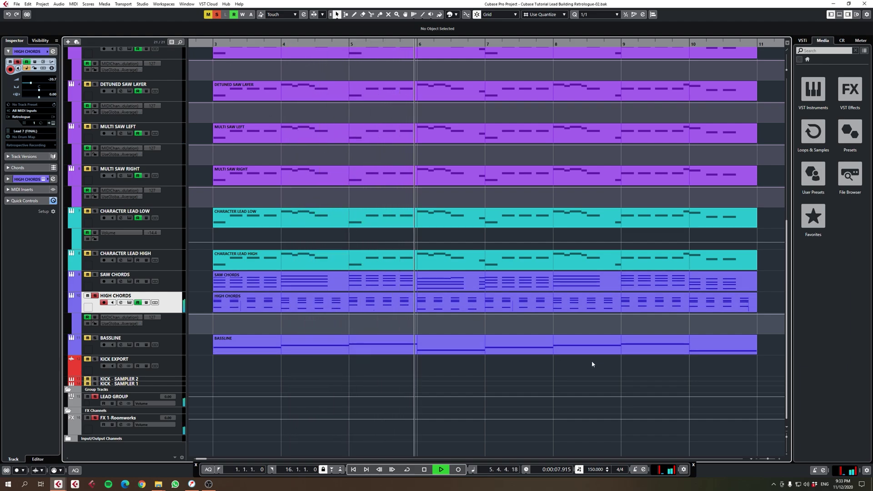
{"action": "key", "text": "space"}
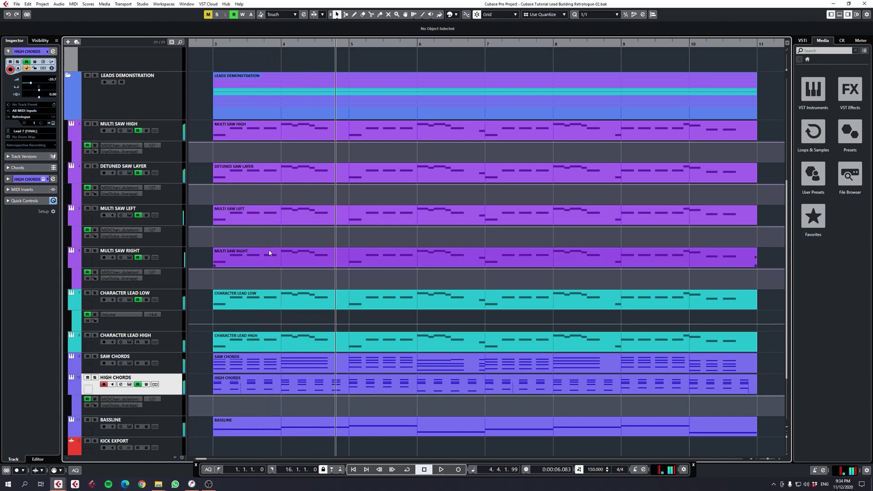
{"action": "left_click", "coordinate": [162, 427]}
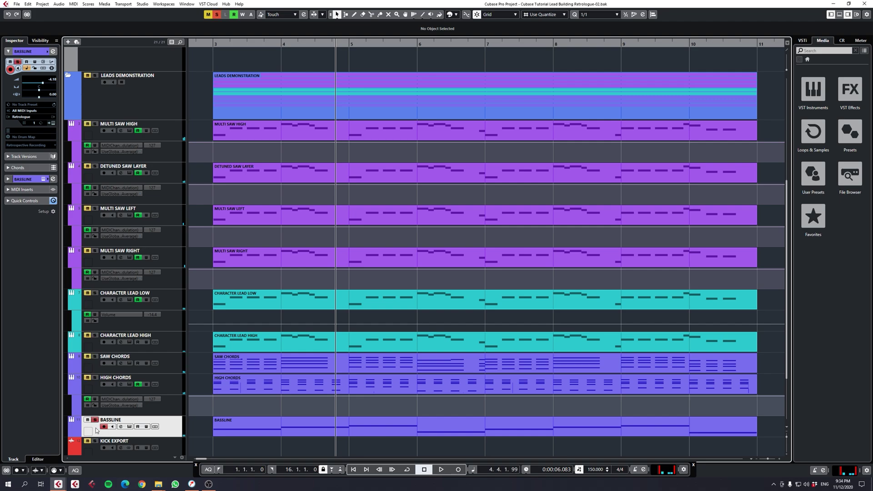
{"action": "left_click", "coordinate": [52, 123]}
{"action": "left_click", "coordinate": [381, 145]}
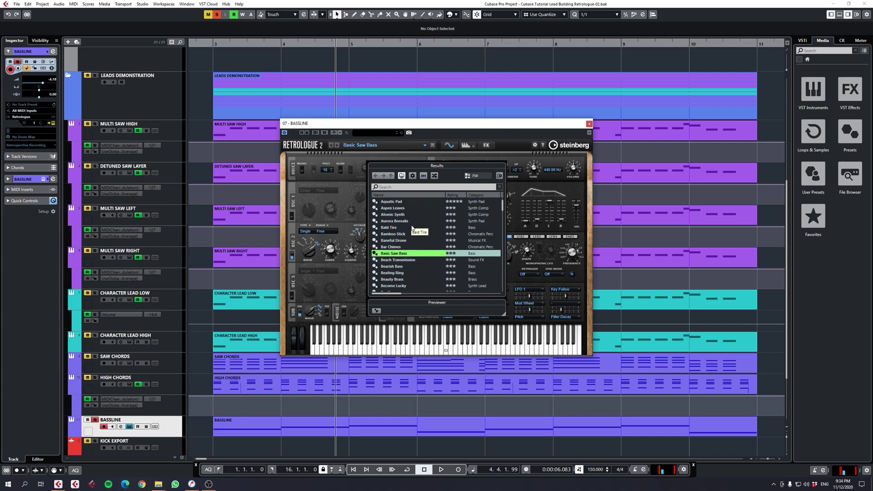
{"action": "left_click", "coordinate": [435, 133]}
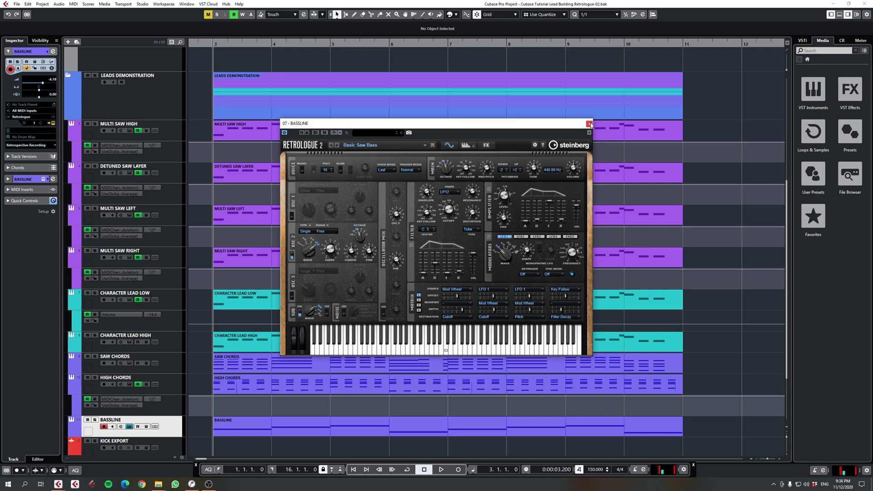
Step: Close the BASSLINE synth, check its channel StudioEQ, and zoom out to show bars 1–21
{"action": "left_click", "coordinate": [589, 124]}
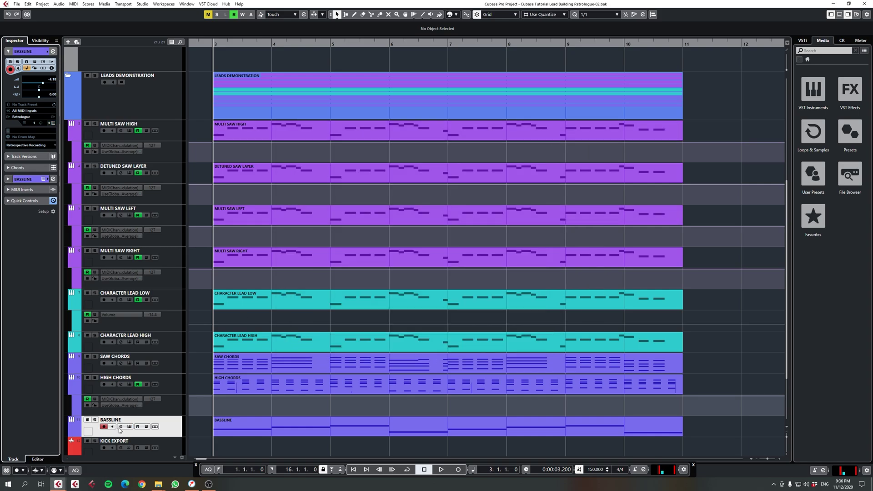
{"action": "left_click", "coordinate": [121, 427]}
{"action": "left_click", "coordinate": [272, 125]}
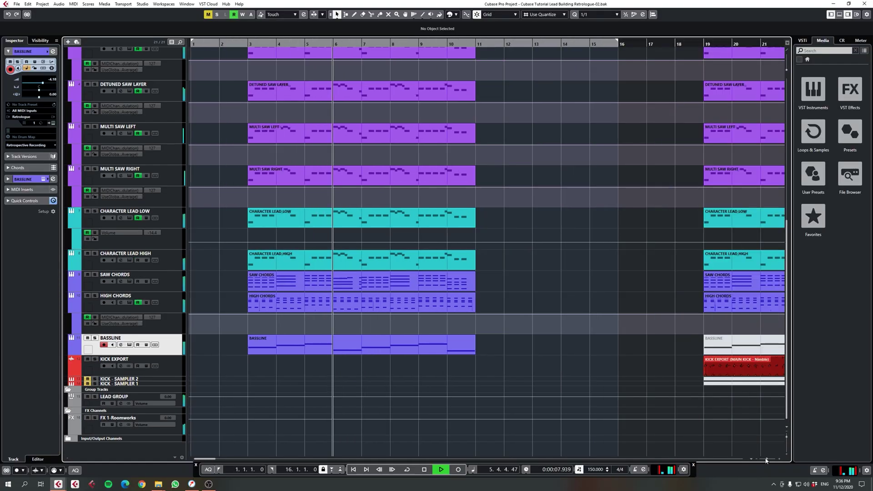
{"action": "left_click", "coordinate": [764, 456]}
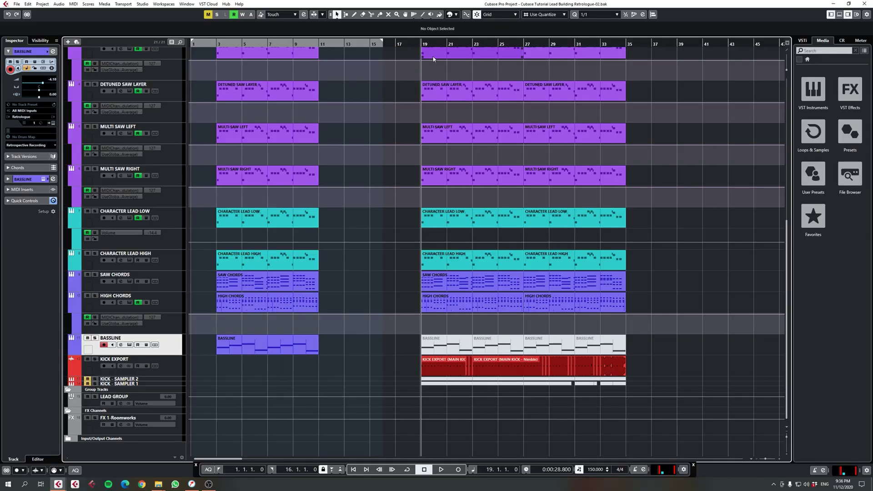
Step: Start playback of the drop from bar 19 with leads, chords, bassline and kick
{"action": "key", "text": "space"}
{"action": "scroll", "coordinate": [434, 105], "scroll_direction": "up", "scroll_amount": 6}
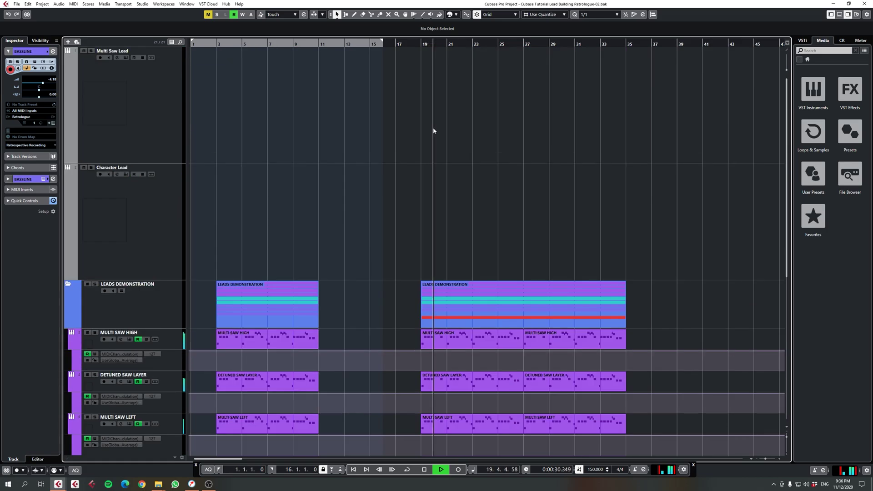
{"action": "scroll", "coordinate": [433, 109], "scroll_direction": "down", "scroll_amount": 5}
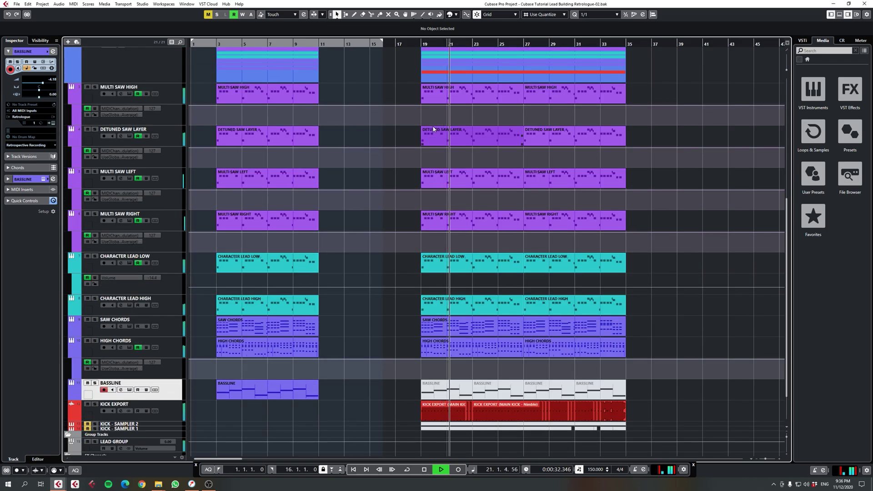